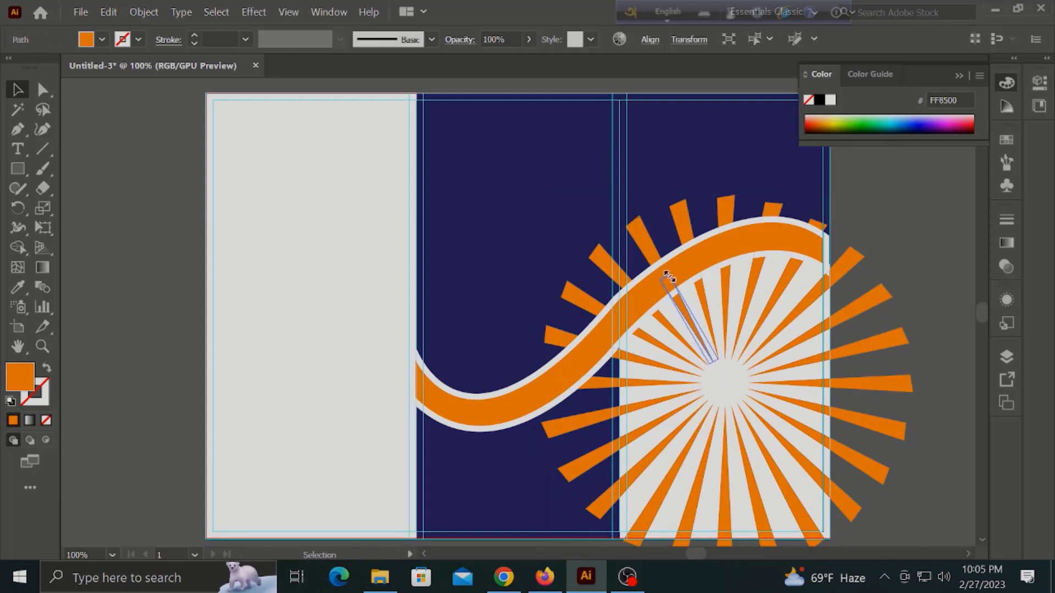
Step: Shorten the upper sunburst rays one by one so none extends above the orange wave
left_click(572, 294)
left_click_drag(565, 290, 608, 313)
left_click(555, 337)
left_click_drag(546, 335, 592, 347)
left_click(682, 220)
left_click_drag(678, 203, 690, 252)
left_click(726, 213)
left_click_drag(726, 197, 725, 234)
left_click(772, 211)
left_click_drag(773, 203, 770, 228)
left_click(817, 224)
left_click_drag(819, 222, 814, 230)
left_click(583, 383)
left_click(594, 422, "shift")
left_click(652, 341, "shift")
left_click(668, 324, "shift")
left_click(686, 313, "shift")
left_click(704, 303, "shift")
left_click(726, 297, "shift")
left_click(751, 292, "shift")
left_click(780, 291, "shift")
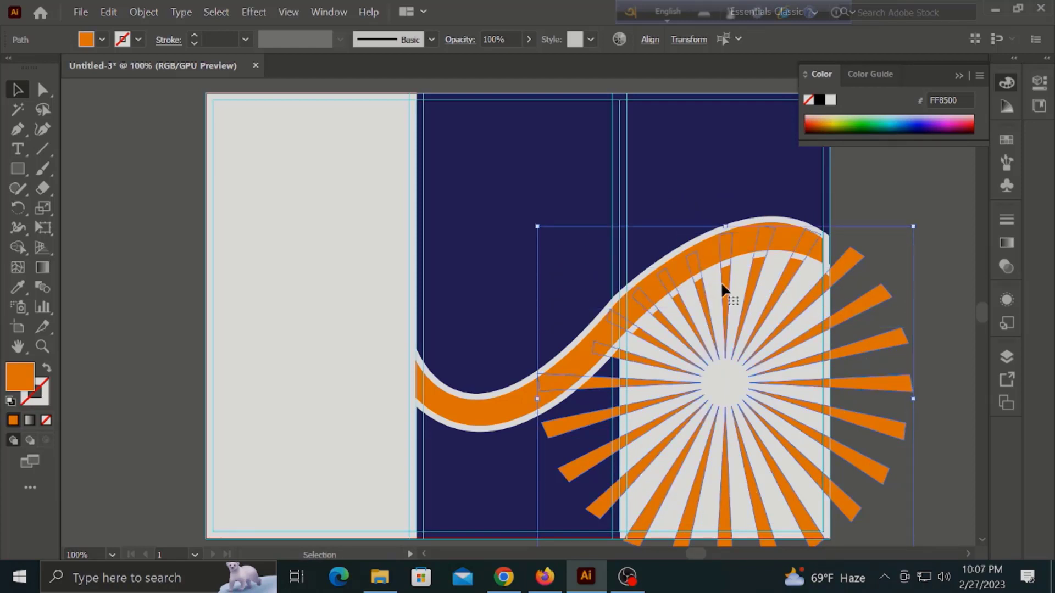
left_click(925, 185)
Step: Draw a trimming rectangle beside the page, nudge it flush against the page's right edge and change its fill colour
scroll(925, 185, "down", 1)
left_click_drag(928, 514, 929, 515)
key("Left")
key("Left")
key("Left")
key("Left")
key("Left")
key("Left")
key("Left")
key("Left")
key("Left")
key("Left")
key("Left")
key("Left")
key("Left")
left_click(102, 40)
left_click(143, 66)
Step: Trim the sunburst rays overhanging the page's right edge by cutting them against the rectangle with the Shape Builder
key("v")
left_click(808, 274, "shift")
left_click(808, 306, "shift")
left_click(806, 335, "shift")
left_click(800, 434, "shift")
left_click(19, 248)
left_click_drag(849, 234, 902, 357)
left_click(18, 89)
left_click(137, 154)
Step: Draw a wide rectangle below the right panel and nudge it up against the page's bottom edge
scroll(498, 422, "down", 1)
left_click_drag(845, 542, 844, 542)
key("Up")
key("Up")
key("Up")
key("Up")
key("Up")
key("Up")
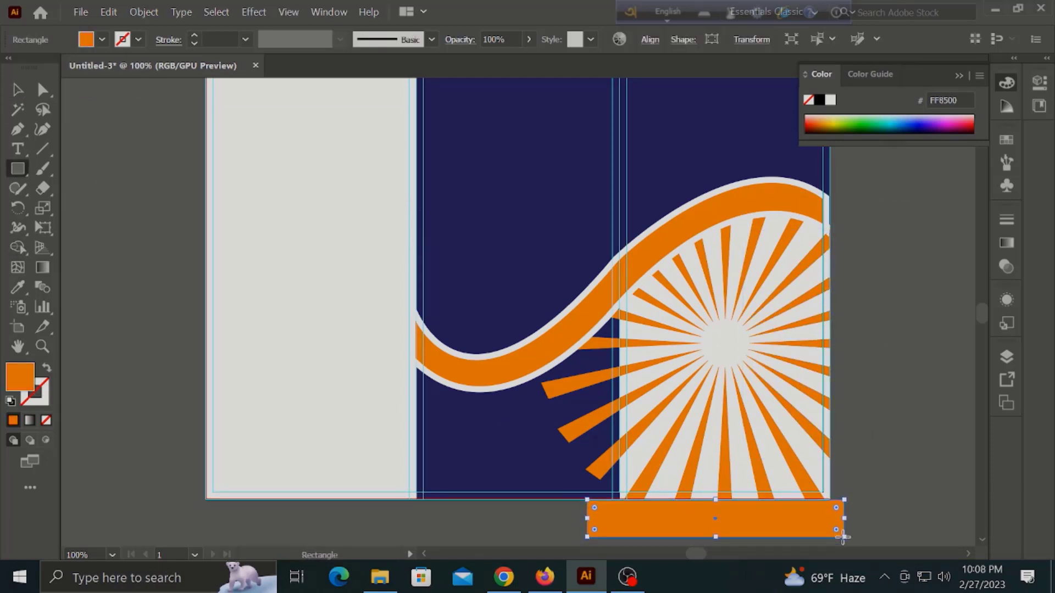
Step: Trim the sunburst rays overhanging the page's bottom edge against the rectangle with the Shape Builder
key("v")
left_click(649, 480, "shift")
left_click(725, 480, "shift")
left_click(803, 480, "shift")
key("shift+m")
left_click_drag(634, 504, 818, 506)
left_click(18, 89)
left_click(138, 151)
Step: Draw a rectangle covering the whole middle panel, from the page's top edge to its bottom edge
scroll(531, 303, "up", 4)
key("m")
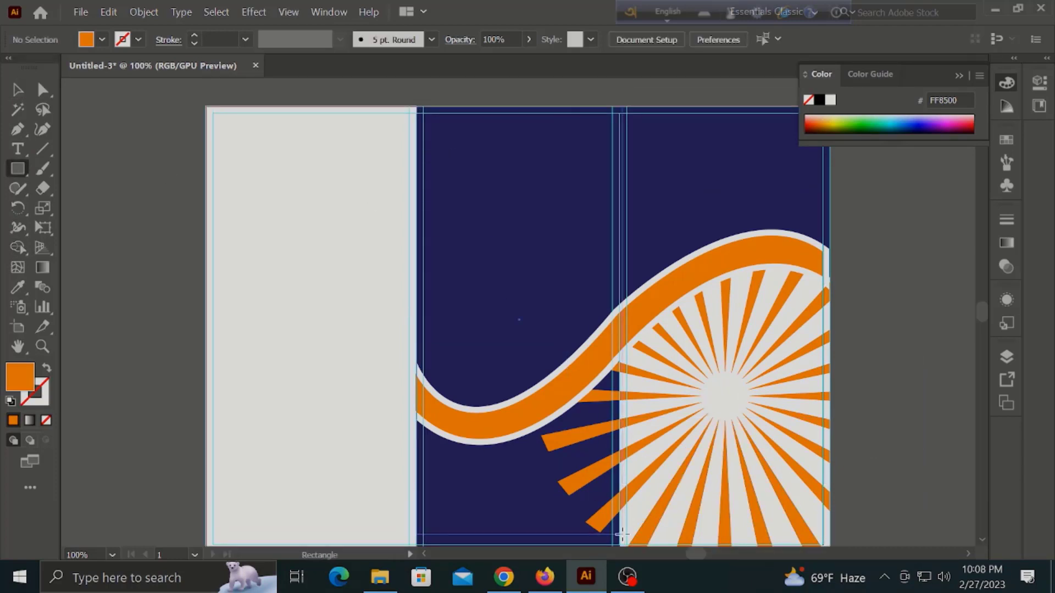
scroll(603, 502, "down", 2)
left_click_drag(618, 527, 619, 526)
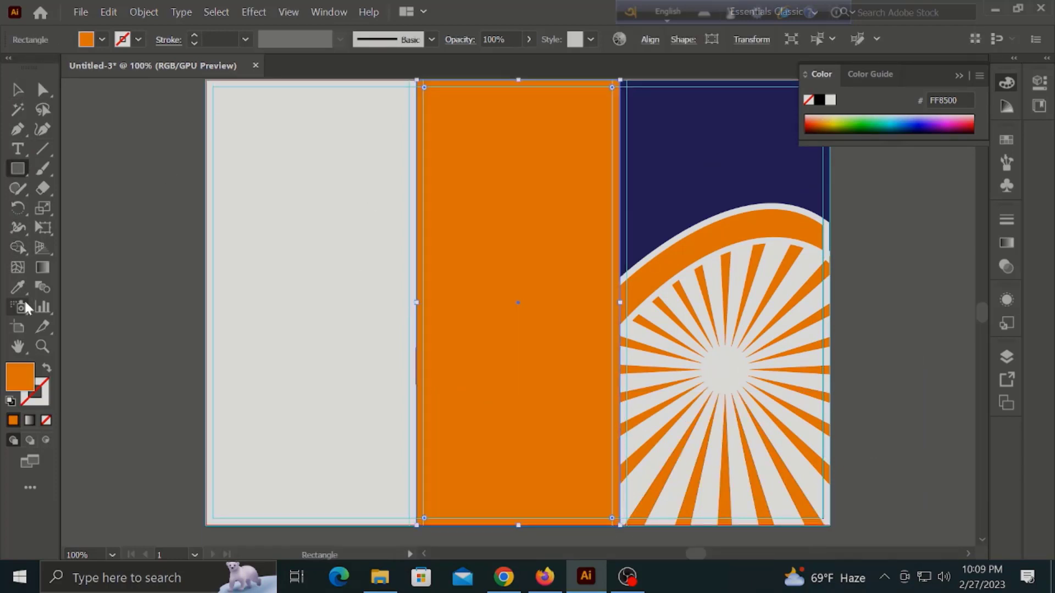
Step: Fill the middle-panel rectangle with the sampled navy background colour and send it backward behind the orange wave
left_click(18, 287)
left_click(664, 148)
left_click(18, 89)
key("ctrl+[")
key("ctrl+[")
key("ctrl+[")
left_click(143, 193)
Step: Turn the sunburst rays grey by reducing their opacity and changing their fill colour
left_click(705, 288)
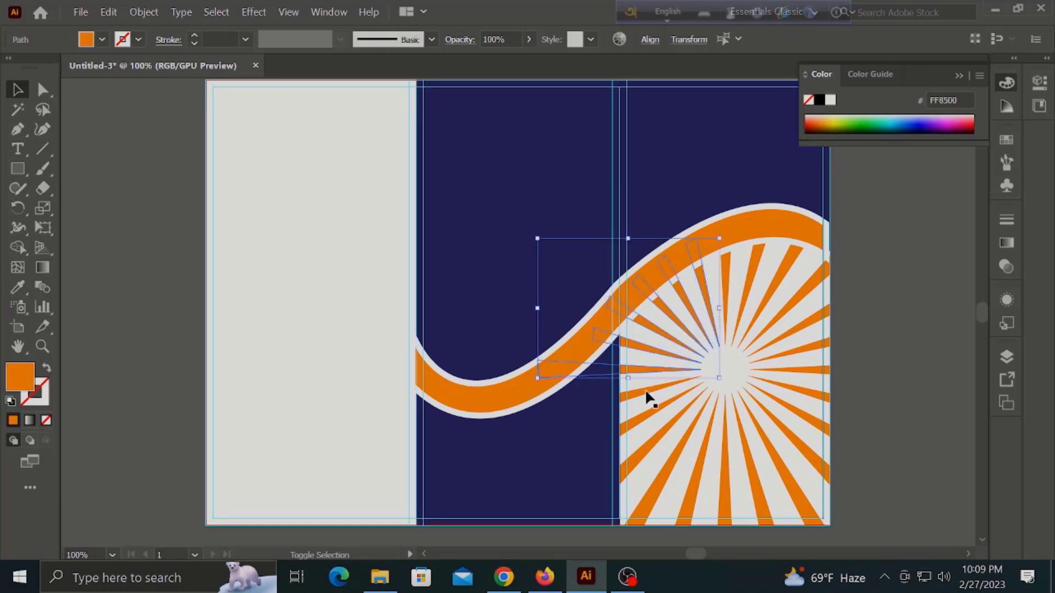
left_click(529, 39)
left_click_drag(529, 58, 490, 57)
left_click(102, 39)
left_click(82, 102)
right_click(688, 233)
left_click(896, 277)
scroll(873, 314, "up", 1)
key("t")
left_click(658, 121)
left_click(17, 89)
key("Delete")
Step: Add a "Lorem ipsum" placeholder text line near the top of the right panel and set its colours
key("t")
left_click(664, 137)
left_click(17, 287)
left_click(41, 400)
left_click(46, 421)
left_click(17, 90)
Step: Change the placeholder text's font, then enlarge it and reposition it in the upper right panel
left_click(506, 40)
left_click(513, 67)
left_click(599, 219)
left_click_drag(715, 141, 739, 146)
left_click_drag(700, 141, 754, 156)
left_click(959, 76)
left_click(706, 172)
Step: Add the text "LOGO HERE" in orange above the Lorem ipsum line in the right panel
left_click(17, 149)
left_click(687, 147)
type("LOGO HERE")
left_click(17, 90)
left_click(85, 41)
left_click(111, 71)
left_click_drag(730, 150, 730, 125)
Step: Set the LOGO HERE text's font to Berlin Sans FB Demi Bold
left_click(724, 167)
left_click(719, 122)
left_click(506, 39)
left_click(512, 67)
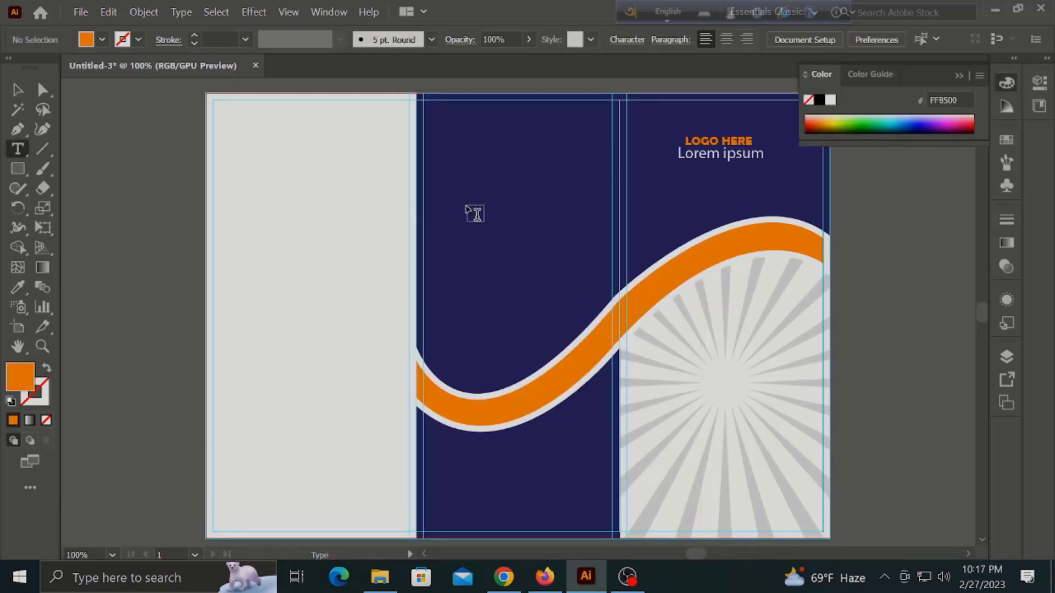
Step: Place an enlarged "2030" heading in the upper middle panel, styled like the orange LOGO HERE text
left_click(481, 172)
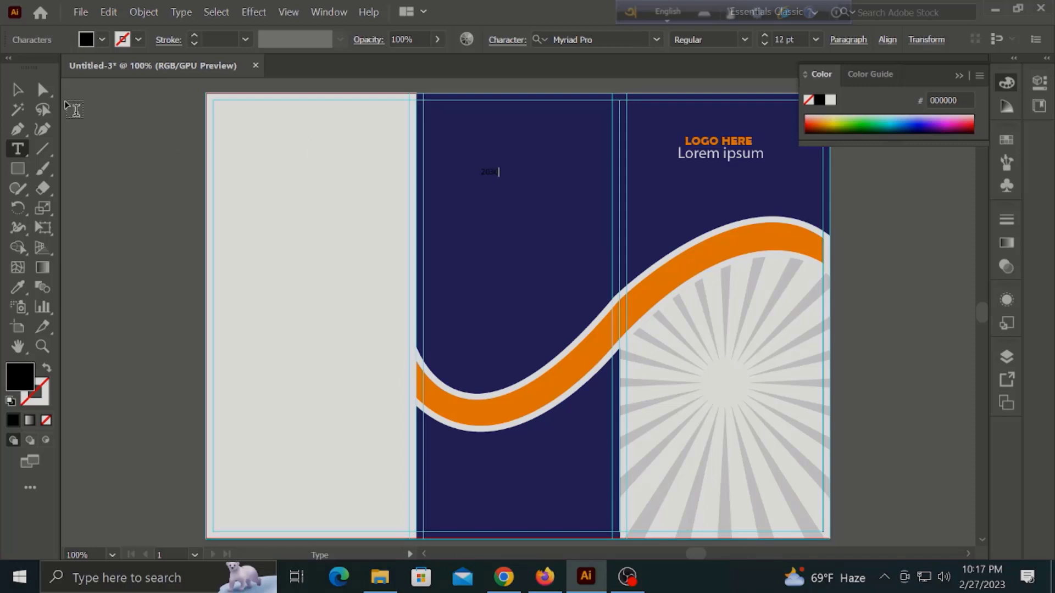
key("Escape")
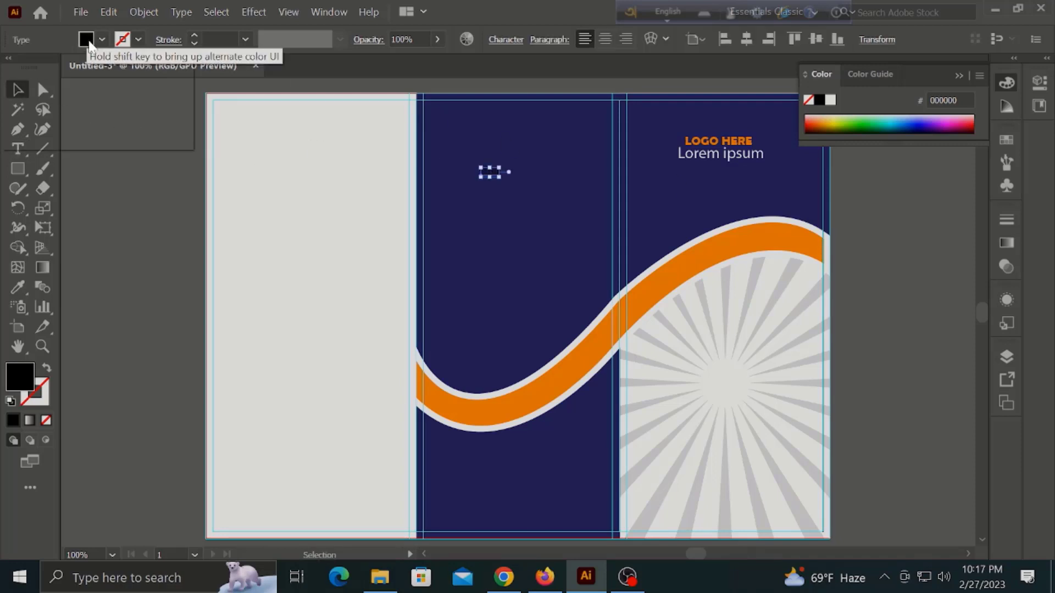
left_click(18, 287)
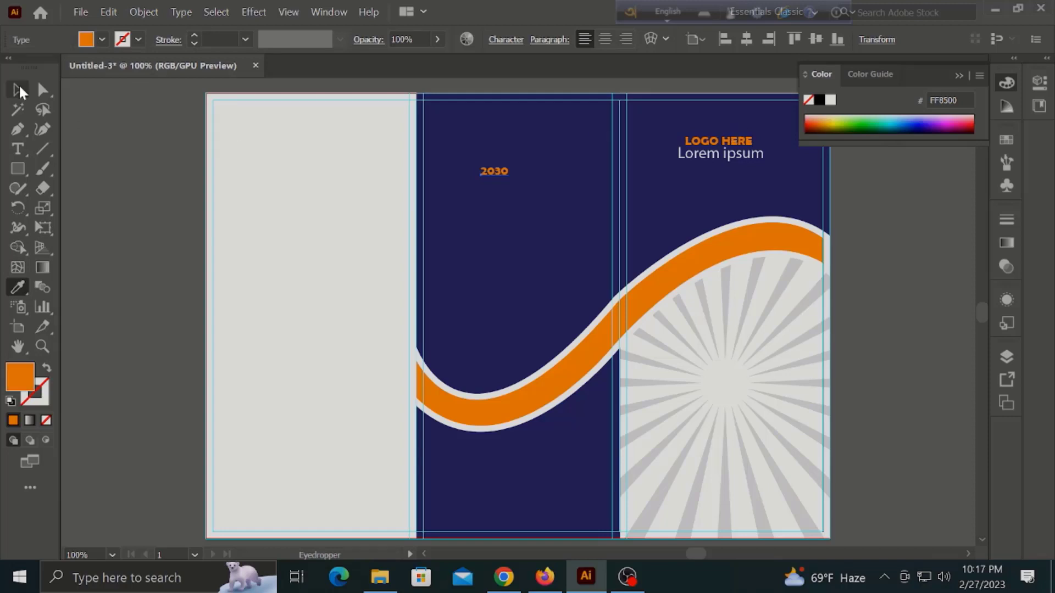
left_click_drag(540, 212, 555, 234)
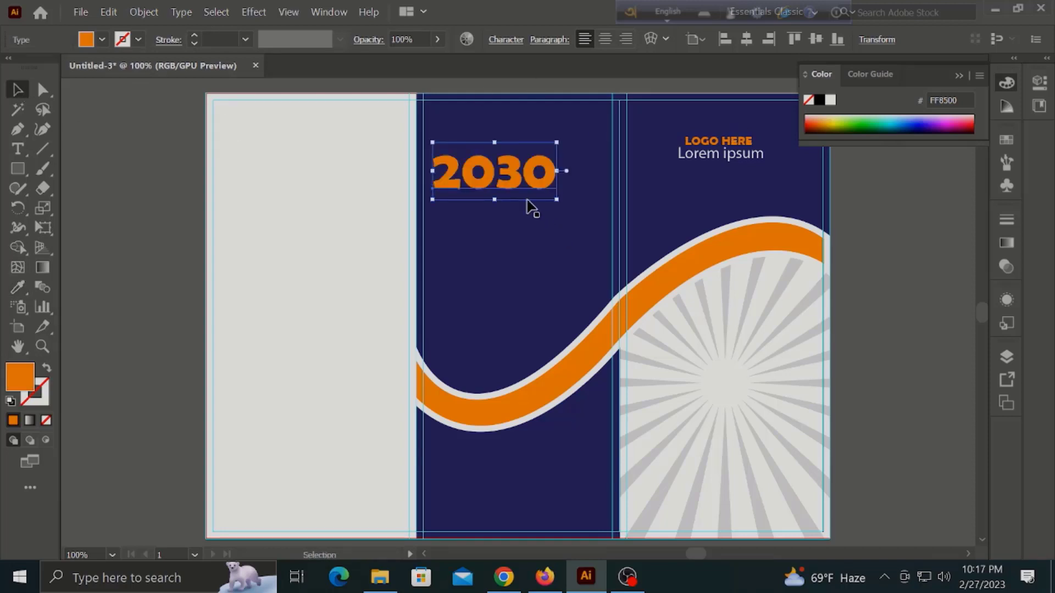
Step: Change the font of the "2030" heading to a bold Poppins style
left_click(512, 45)
left_click(512, 65)
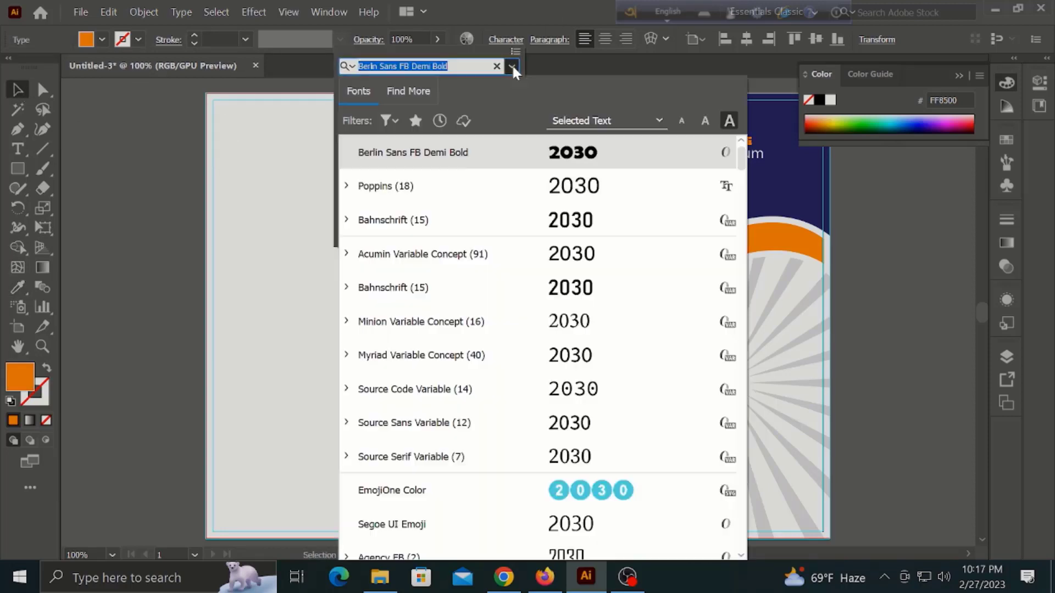
type("popp")
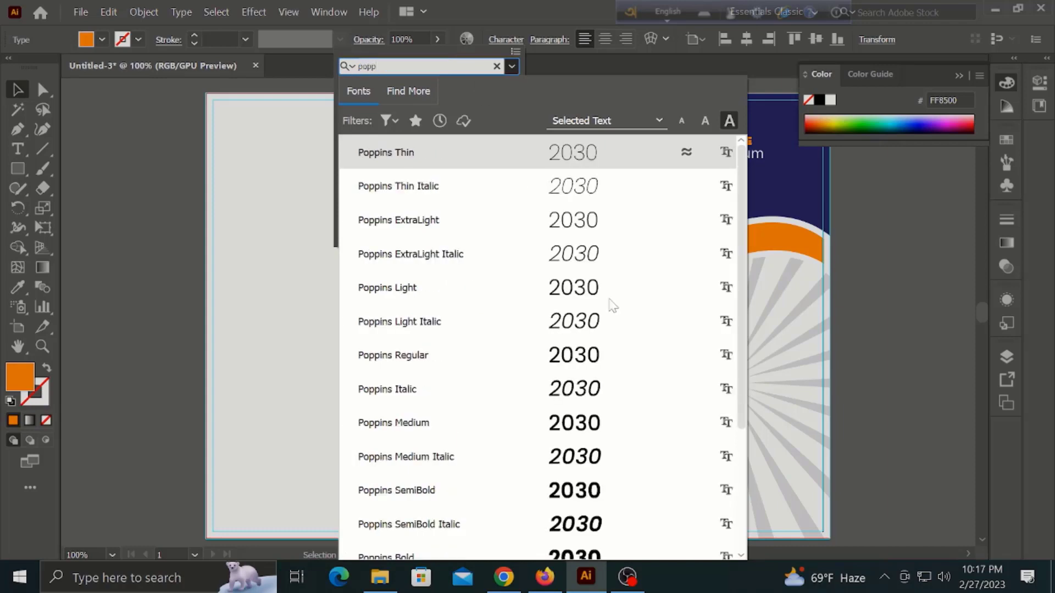
scroll(580, 393, "down", 3)
left_click(583, 375)
left_click(572, 184)
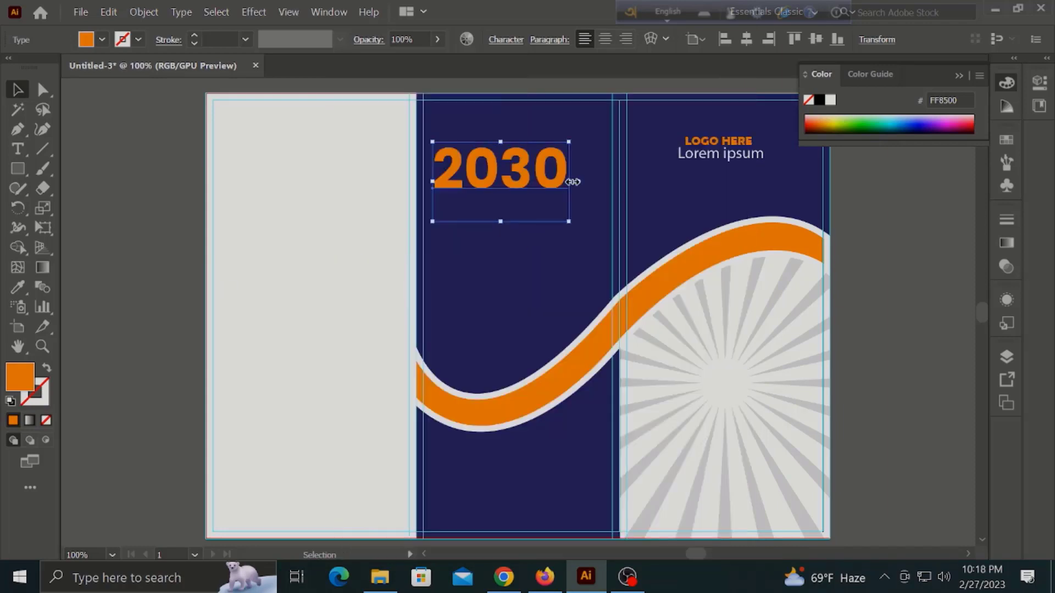
Step: Move the "2030" heading into the right panel and raise the LOGO HERE and Lorem ipsum lines above it
left_click_drag(568, 222, 562, 218)
left_click_drag(501, 170, 724, 190)
left_click(718, 141)
left_click(722, 154, "shift")
left_click_drag(723, 154, 722, 124)
Step: Resize the "2030" heading to fit beneath the Lorem ipsum line in the right panel
left_click_drag(738, 191, 787, 167)
left_click(753, 39)
key("ctrl+z")
left_click(898, 264)
left_click(898, 264)
left_click(731, 124)
left_click(899, 271)
Step: Change the "2030" heading's text to "2023"
left_click(18, 149)
type("23")
left_click(18, 89)
left_click(150, 177)
scroll(443, 305, "down", 1)
Step: Add the text "ADMISSION" in the upper middle panel and enlarge it
left_click(17, 149)
left_click(460, 204)
type("ADMISSION")
left_click(17, 90)
left_click_drag(529, 213, 560, 221)
Step: Set the ADMISSION text's font to a bold Poppins style
left_click(86, 39)
left_click(506, 39)
type("popp")
scroll(600, 381, "down", 4)
left_click(600, 381)
left_click(561, 236)
left_click(514, 40)
type("popp")
scroll(584, 443, "down", 4)
left_click(584, 444)
left_click(561, 204)
Step: Move the ADMISSION text onto the sunburst in the right panel and colour it with the panels' navy
left_click_drag(560, 221, 745, 357)
left_click(18, 288)
left_click(483, 400)
double_click(20, 377)
left_click(410, 206)
left_click(18, 287)
left_click(495, 270)
Step: Add the word "OPEN" beneath ADMISSION on the sunburst in the same navy bold style
key("t")
left_click_drag(817, 364, 649, 358)
type("OPEN")
key("ctrl+shift+c")
key("Escape")
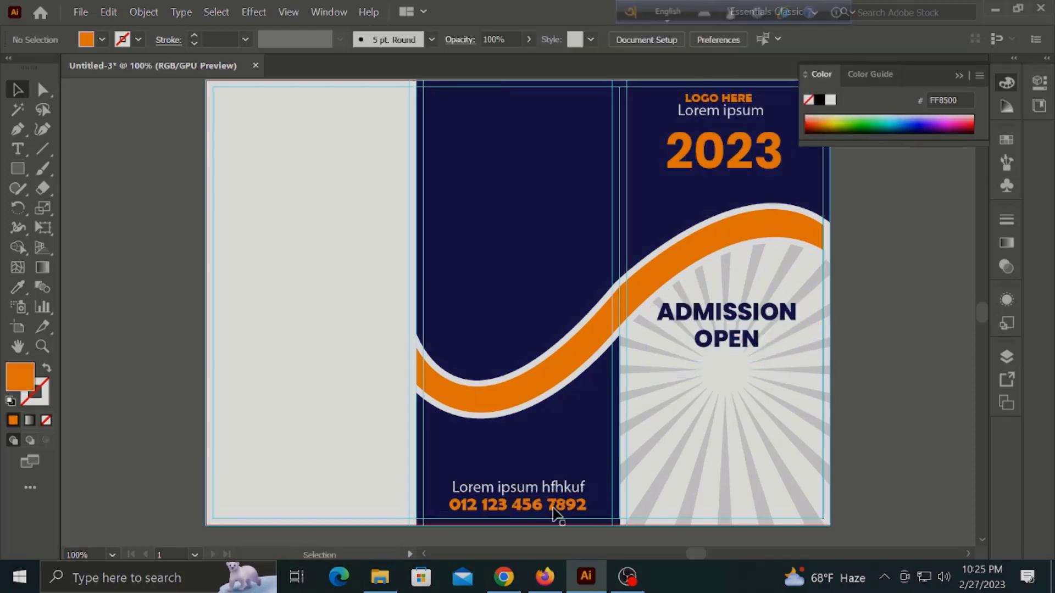
Step: Replace the Lorem ipsum line above the phone number in the middle panel with "contact us"
key("t")
left_click_drag(452, 487, 610, 502)
type("contact us")
key("Escape")
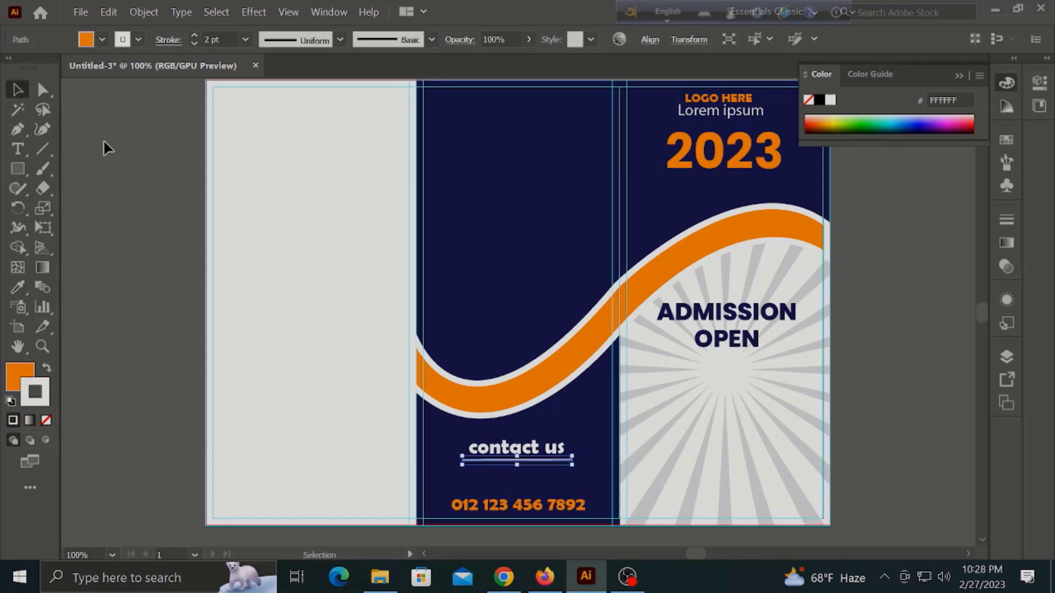
Step: Make the line under "contact us" orange and extend the text below it to "Lorem ipsum hkfshu"
key("shift+x")
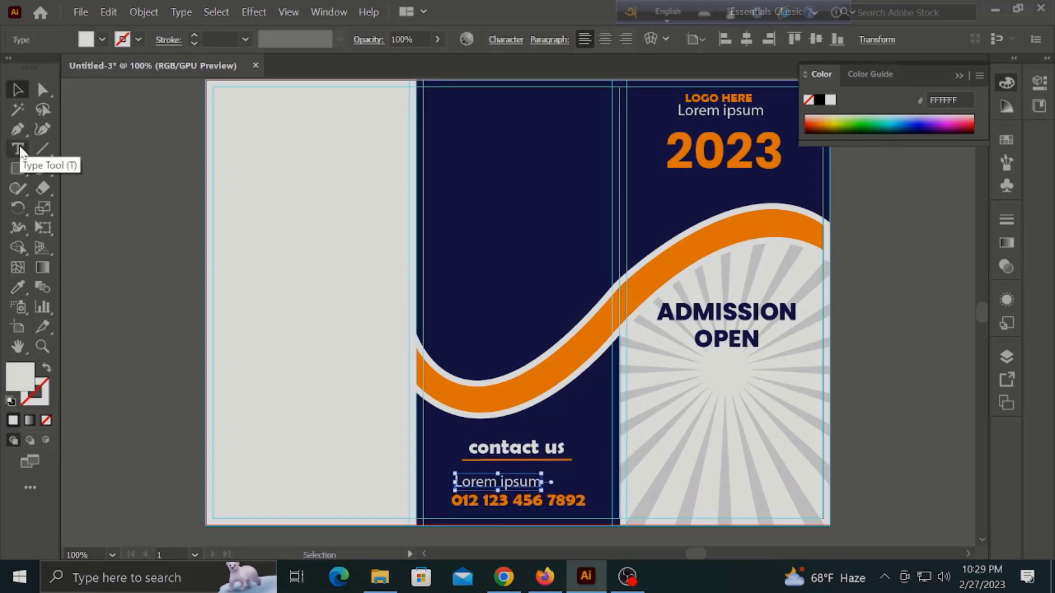
type("hkfshu")
left_click(17, 89)
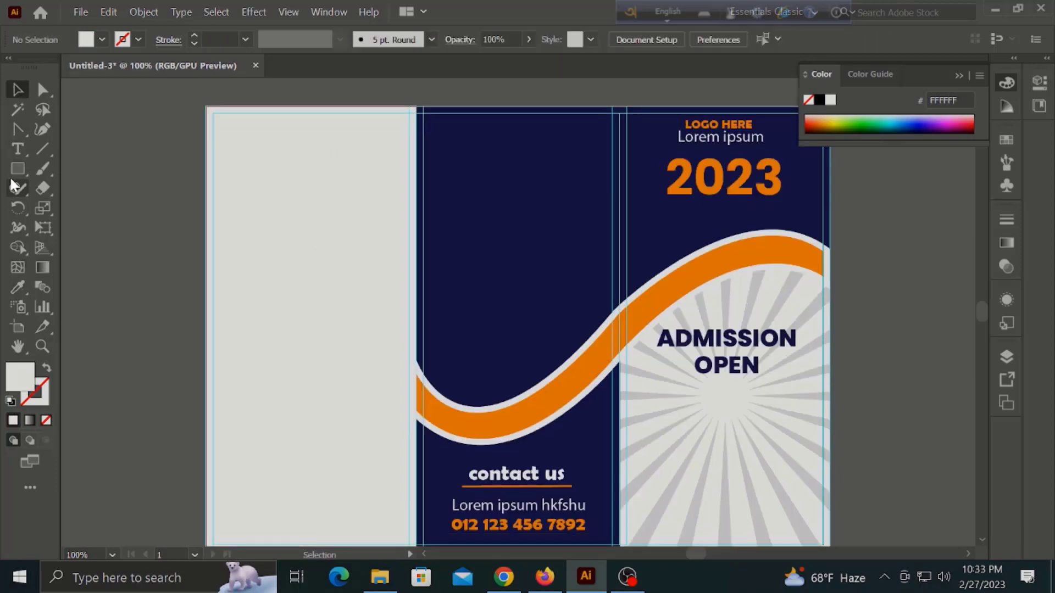
Step: Draw a closed white shape with the Pen tool covering the middle panel from its top edge down to the orange wave
left_click(17, 129)
left_click(416, 107)
left_click(416, 388)
left_click(459, 422)
left_click(508, 412)
left_click(555, 399)
left_click(606, 359)
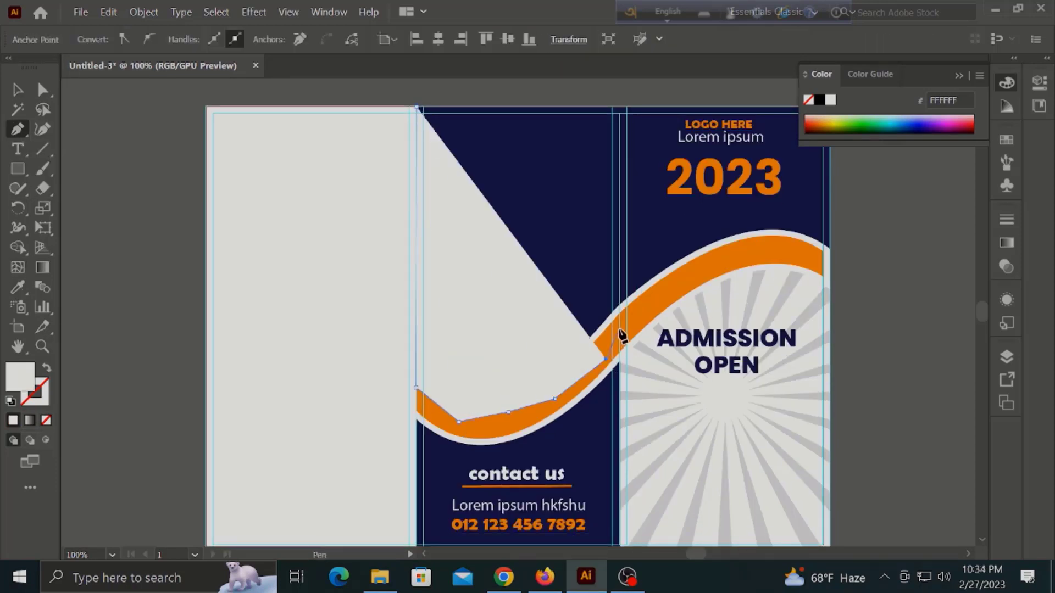
left_click(619, 331)
left_click(620, 107)
left_click(415, 107)
Step: Send the white middle-panel shape backward so it sits behind the orange wave
left_click(17, 89)
key("ctrl+[")
key("ctrl+[")
key("ctrl+z")
left_click(140, 188)
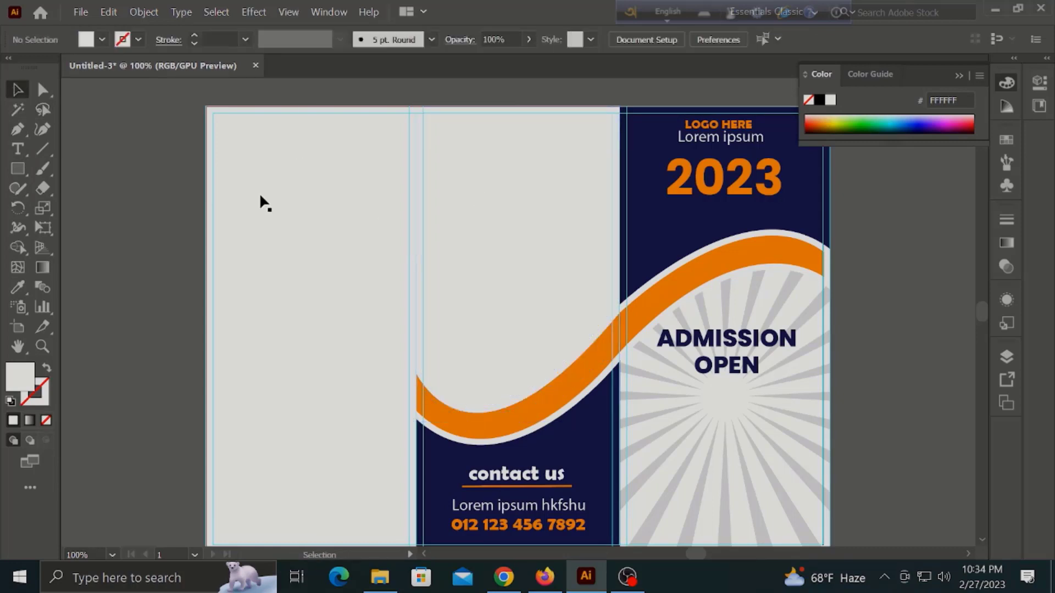
Step: Fill the left panel with the navy sampled from the lower middle panel
left_click(260, 195)
left_click(18, 287)
left_click(440, 484)
left_click(18, 89)
left_click(96, 174)
Step: Clean up the wave's white edge where it spills from the middle panel onto the left panel
left_click(413, 391)
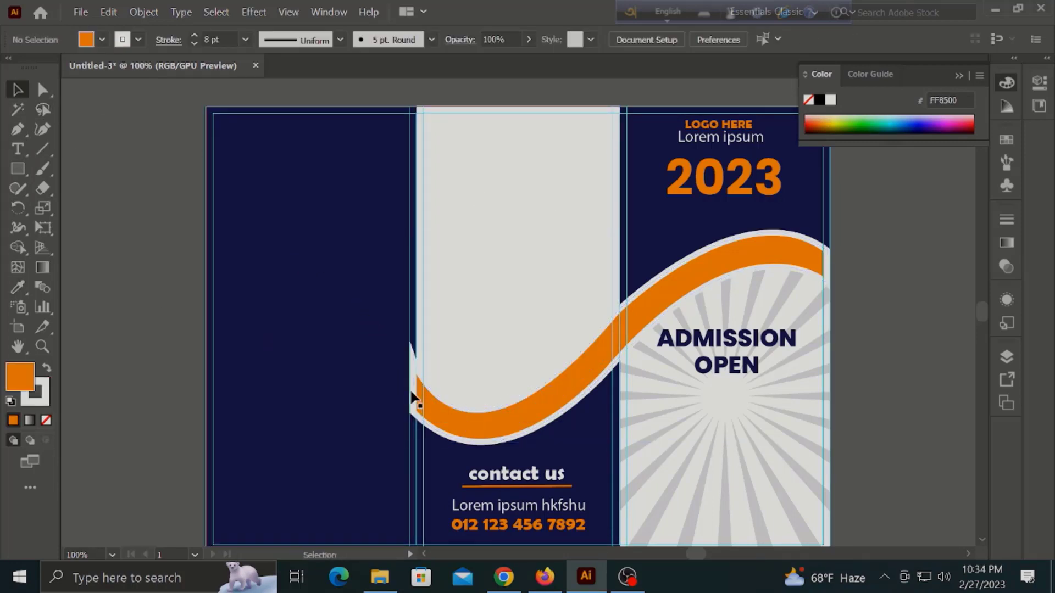
left_click(412, 391)
left_click(106, 268)
left_click(509, 223)
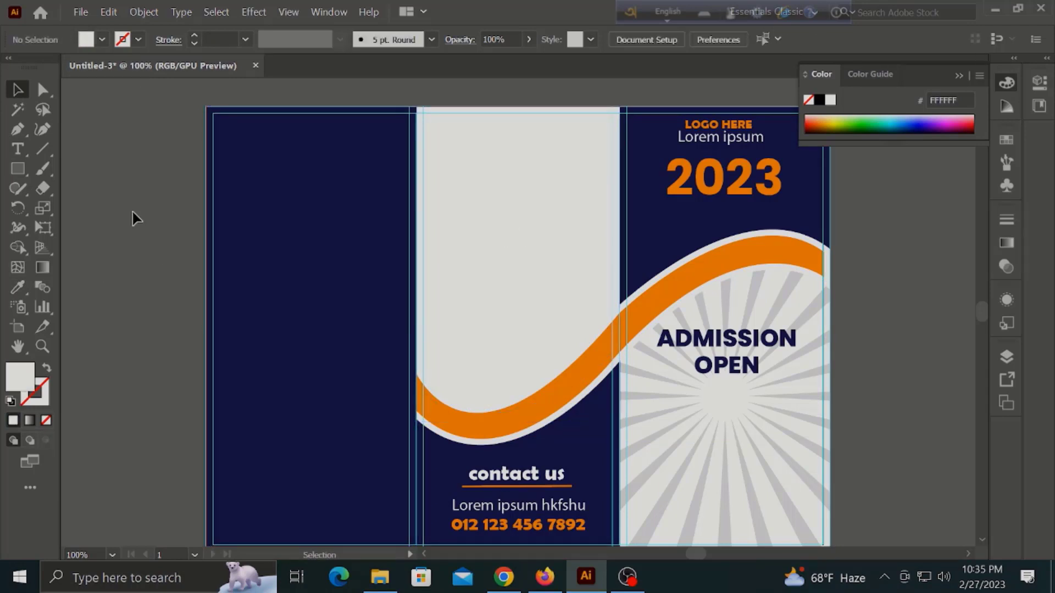
left_click(136, 218)
Step: Add the text "YOUR KIDS DESERVE" across the upper left and middle panels
key("t")
left_click(258, 200)
type("YOUR KIDS DESERVE")
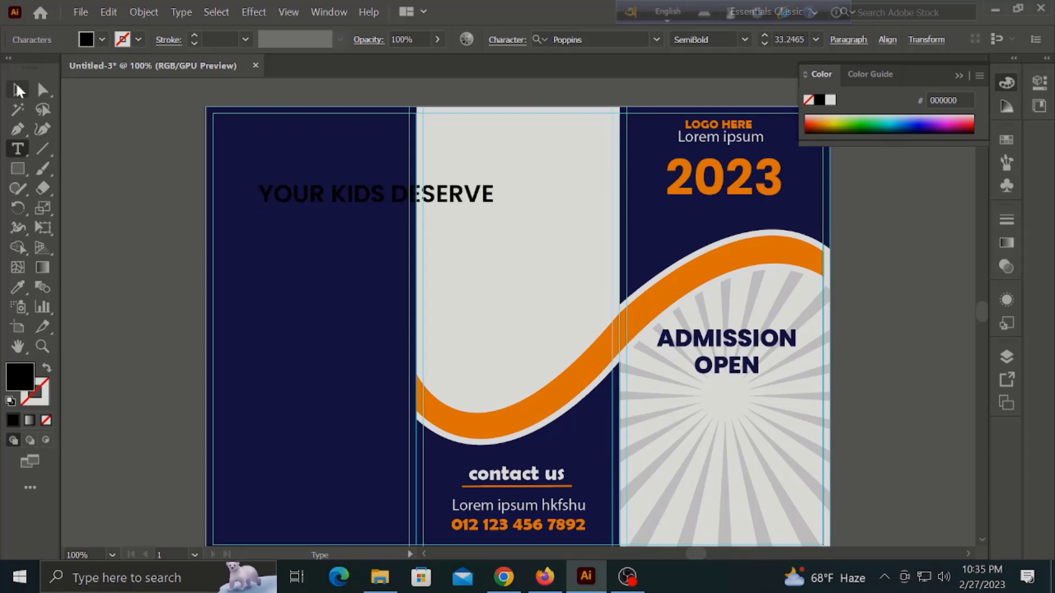
left_click(19, 91)
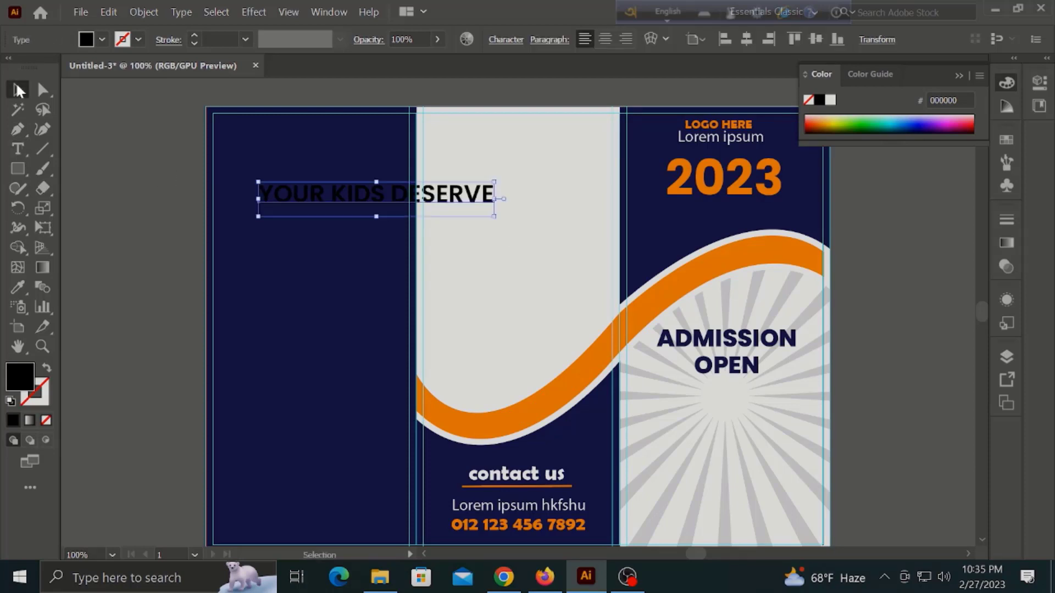
Step: Colour YOUR KIDS DESERVE navy like ADMISSION OPEN, then resize and place it at the top of the middle panel
left_click(18, 287)
left_click(706, 340)
left_click(18, 90)
left_click_drag(457, 195, 586, 139)
left_click_drag(632, 145, 511, 136)
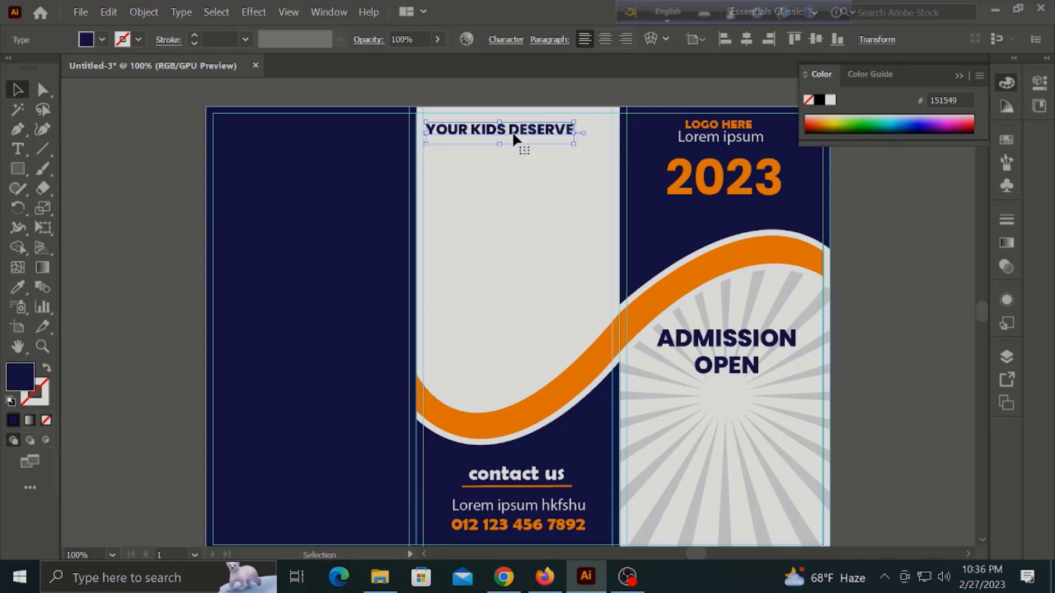
left_click_drag(574, 145, 581, 146)
left_click_drag(487, 138, 485, 156)
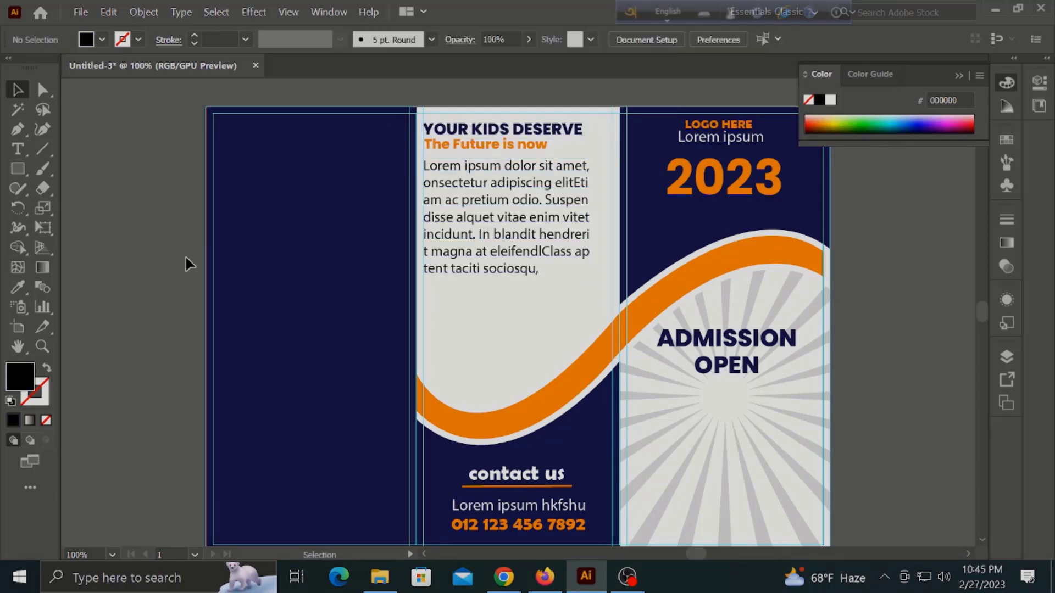
Step: Draw a small orange bullet circle without stroke below the middle panel's paragraph
left_click(463, 210)
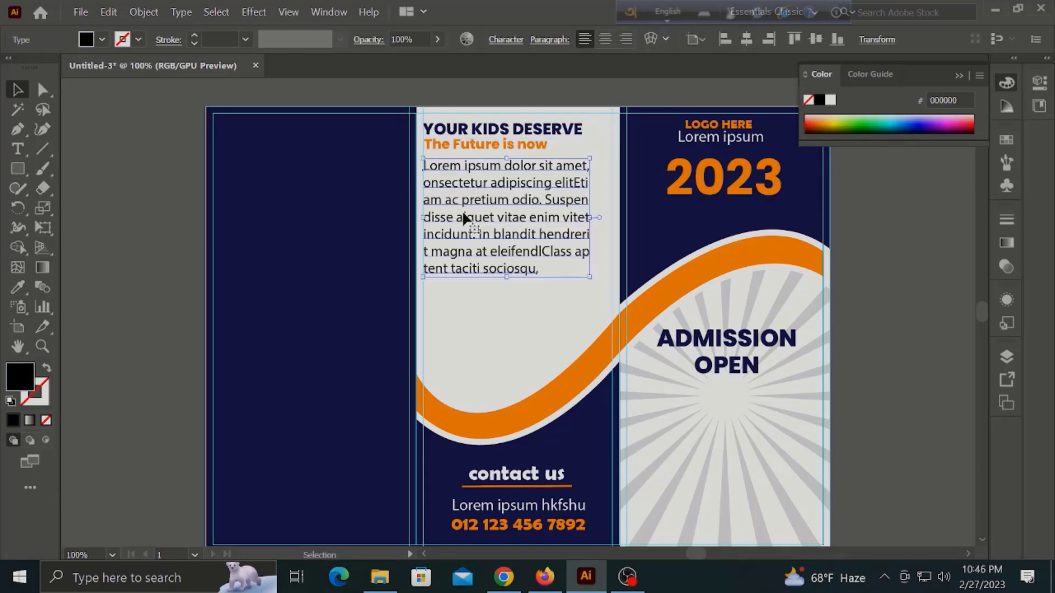
right_click(18, 169)
left_click(71, 207)
mouse_move(444, 303)
left_mouse_down()
mouse_move(436, 292)
mouse_move(436, 342)
left_mouse_up()
left_click(17, 287)
left_click(439, 416)
left_click(42, 399)
left_click(46, 421)
left_click(20, 377)
left_click(18, 89)
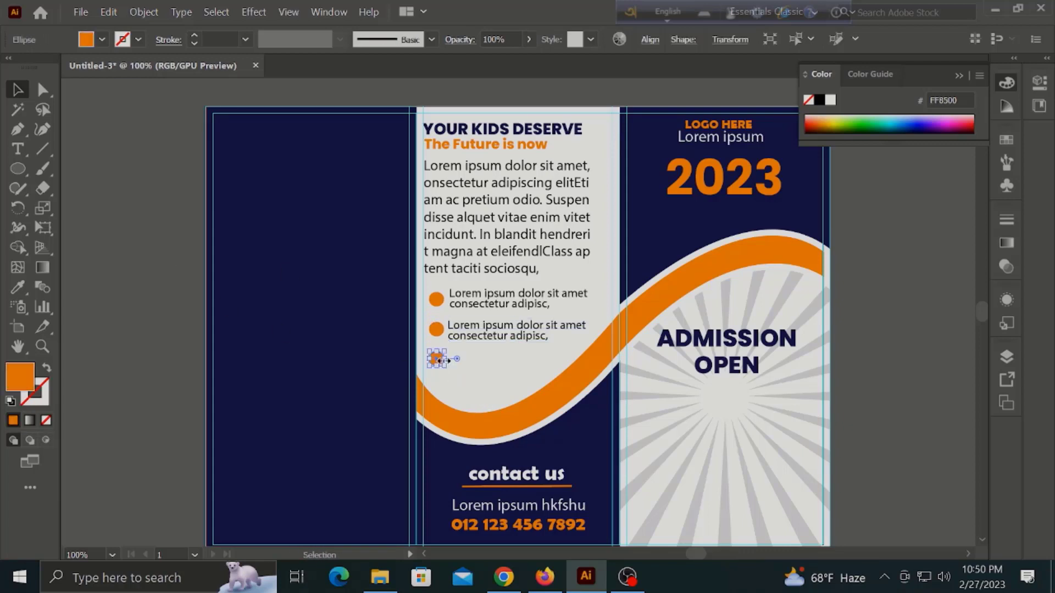
Step: Adjust the placement of the orange bullet circles and their text lines below the middle panel's paragraph
left_click_drag(438, 357, 479, 337)
left_click_drag(458, 297, 458, 304)
left_click(153, 222)
scroll(275, 199, "down", 1)
left_click(627, 577)
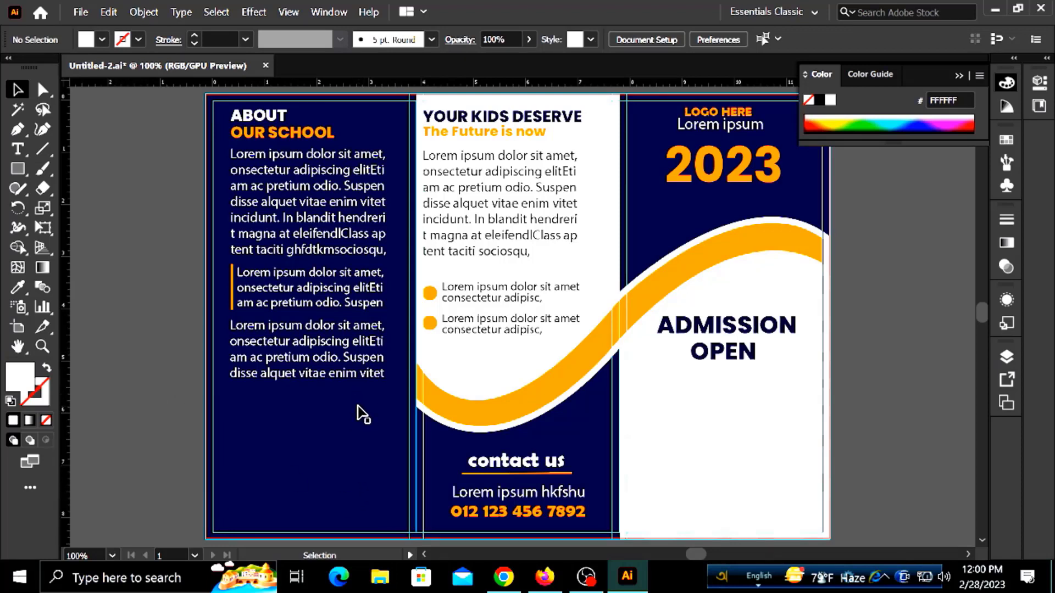
Step: Draw a large orange circle overlapping the lower end of the left panel
left_click_drag(17, 168, 66, 205)
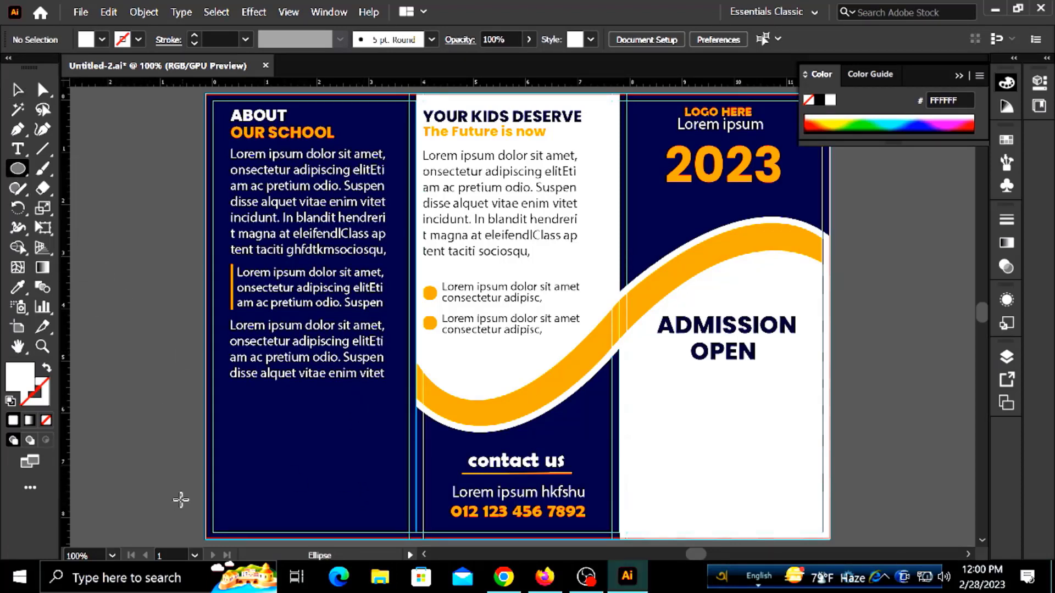
left_click_drag(223, 437, 341, 512)
key("v")
left_click_drag(188, 400, 262, 492)
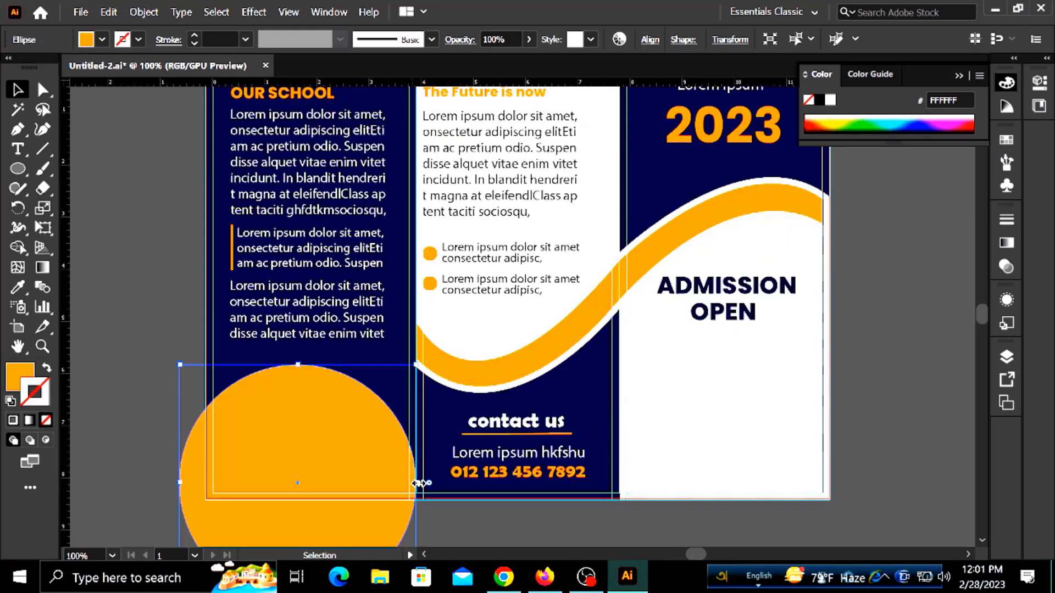
Step: Build concentric rings from the large circle: a slightly smaller orange circle inside a white rim and a smaller white circle inside it
left_click_drag(416, 483, 410, 487)
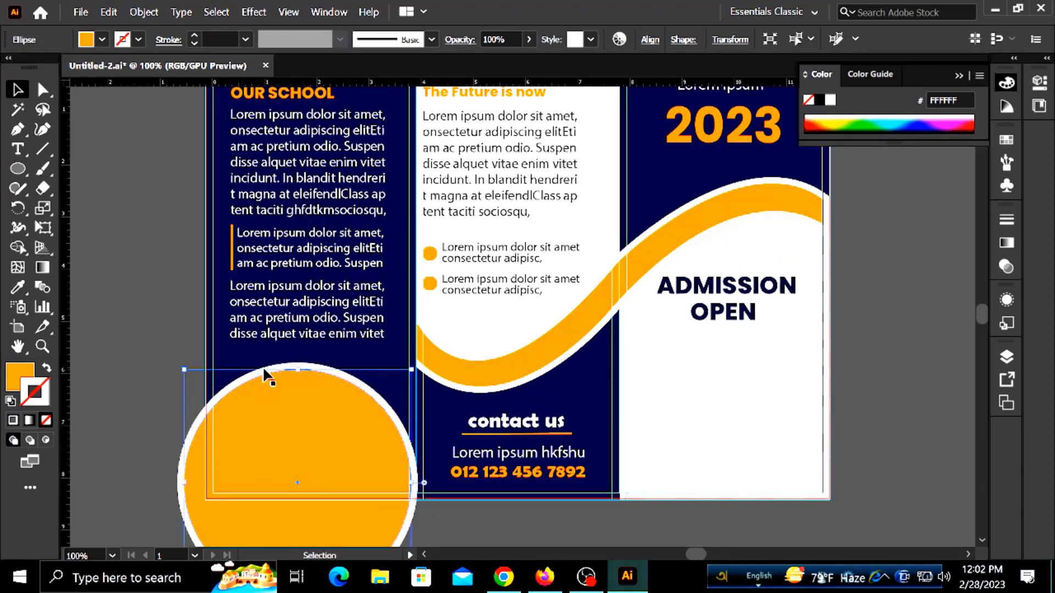
left_click(102, 39)
left_click(44, 100)
left_click_drag(412, 484, 382, 483)
scroll(456, 517, "down", 3)
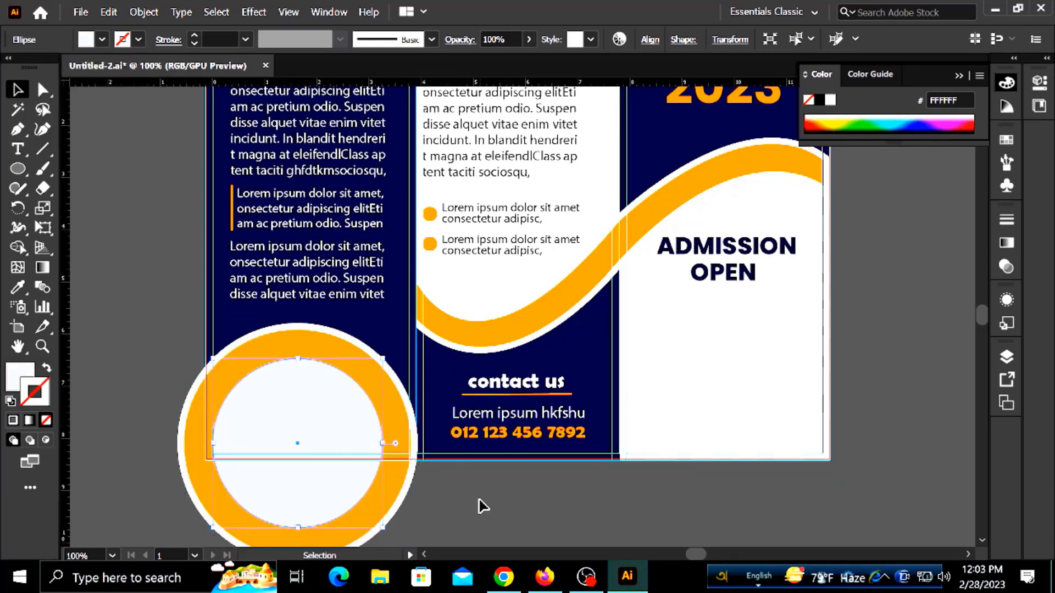
Step: Nudge the concentric circles left to line up with the left panel's inner edge
left_click(408, 496)
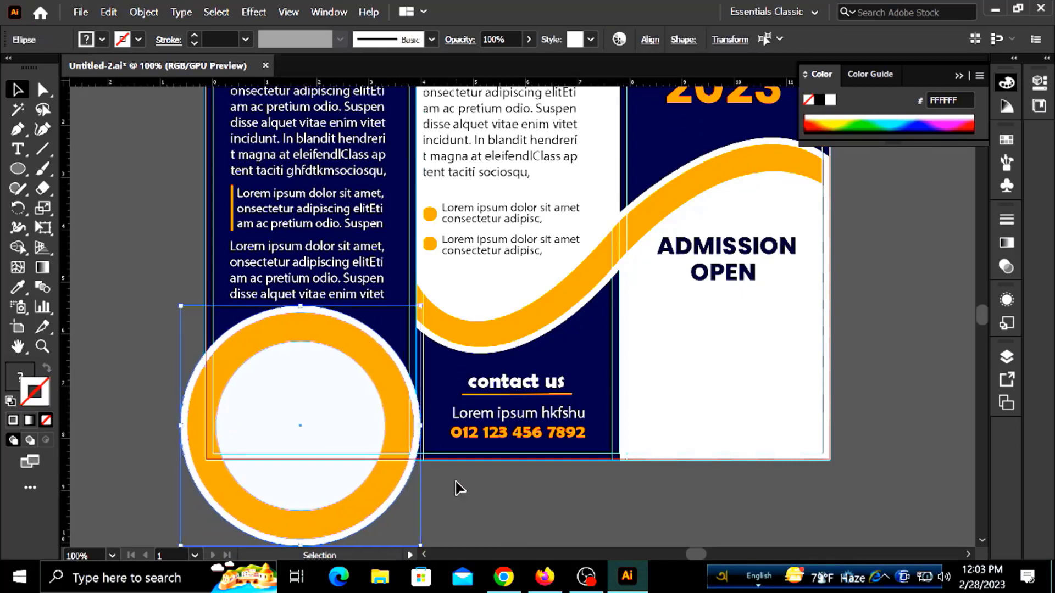
key("Right")
key("Right")
key("Left")
key("Left")
key("Left")
key("Left")
key("Left")
key("Left")
key("Left")
scroll(456, 484, "down", 2)
left_click_drag(417, 520, 412, 515)
key("ctrl+z")
Step: Nudge the concentric circles down and stretch them vertically into a slightly taller ellipse
key("Down")
key("Down")
key("Down")
key("Down")
key("Down")
key("Down")
key("Down")
key("Down")
key("Down")
key("Down")
key("Down")
key("Down")
left_click_drag(297, 527, 297, 554)
scroll(322, 494, "down", 3)
left_click(476, 484)
scroll(476, 483, "up", 3)
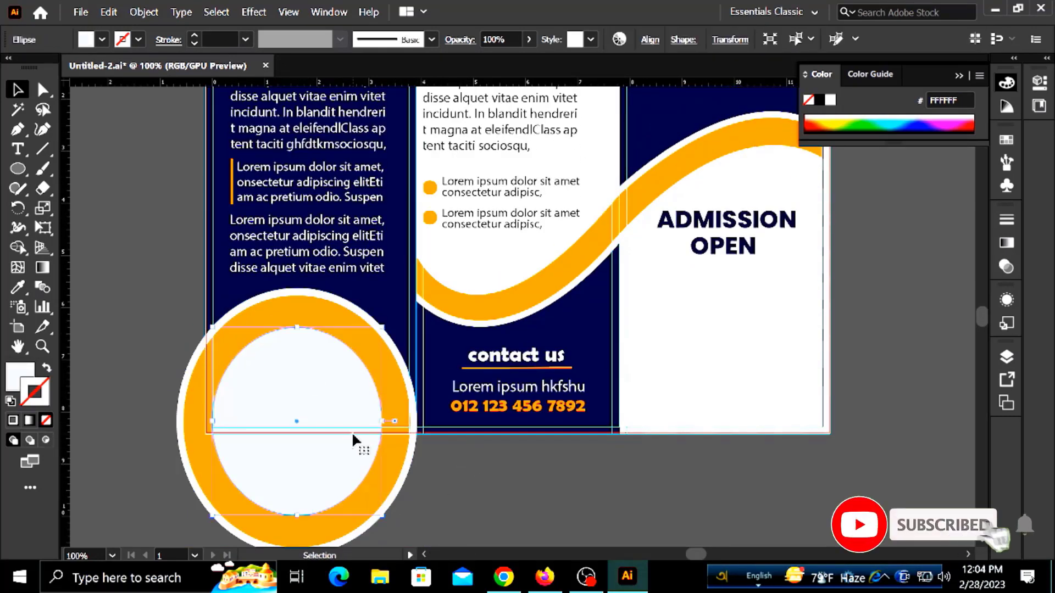
Step: Adjust the width of the white inner ellipse within the orange ring
left_click(377, 424)
mouse_move(386, 423)
left_mouse_down()
mouse_move(330, 424)
mouse_move(388, 427)
mouse_move(379, 423)
left_mouse_up()
left_click(460, 485)
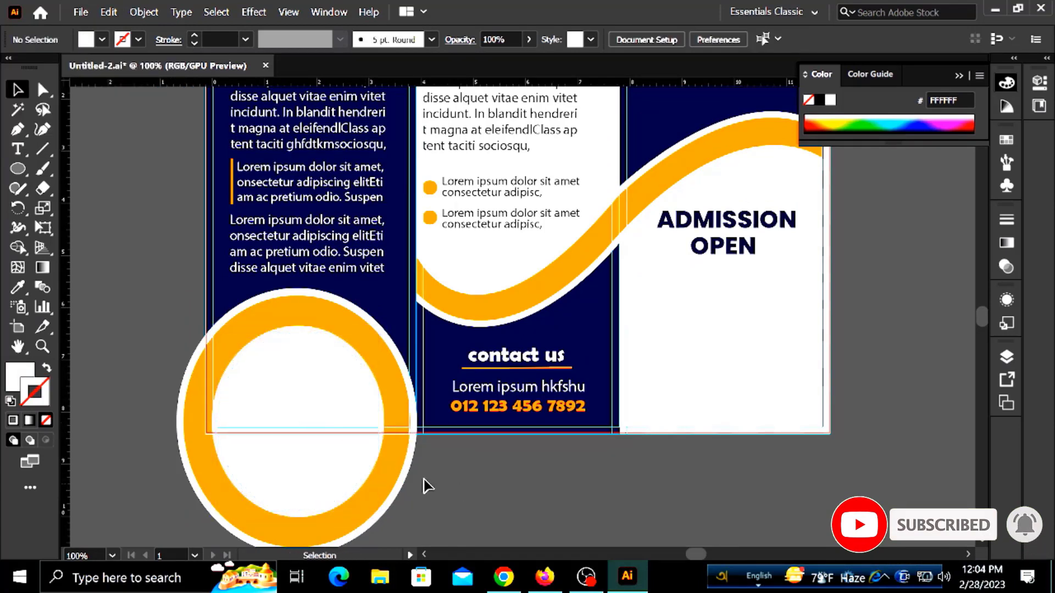
Step: Draw a tall white rectangle covering the part of the rings that extends beyond the left panel's outer edge
right_click(19, 169)
left_click(72, 171)
left_click_drag(137, 263, 206, 476)
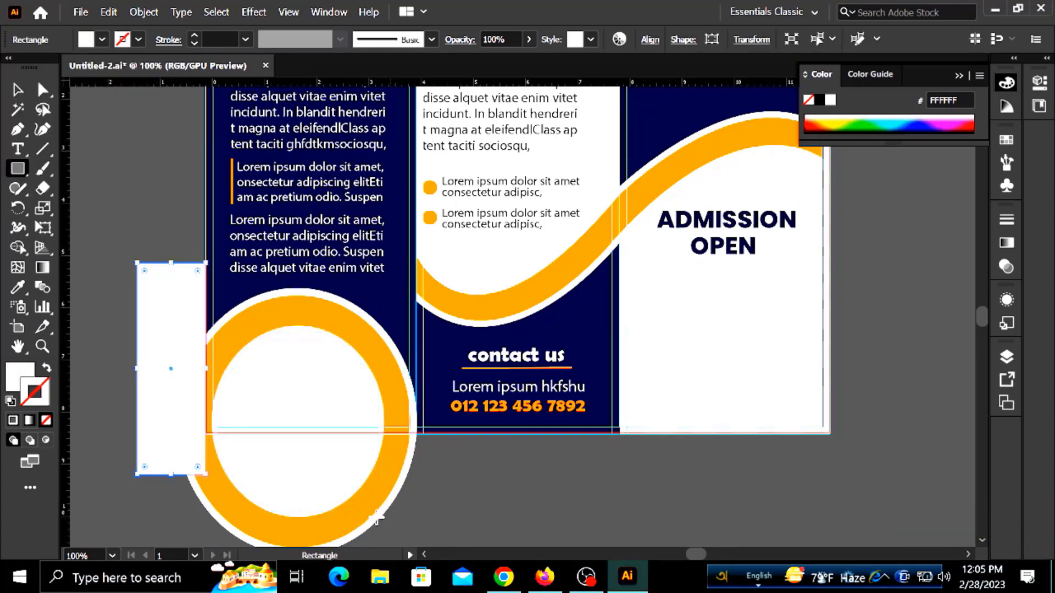
Step: Trim off the parts of the rings extending beyond the left panel's outer edge with the Shape Builder
key("v")
left_click(261, 314, "shift")
left_click(253, 302, "shift")
key("shift+m")
mouse_move(180, 330)
left_mouse_down()
mouse_move(198, 426)
mouse_move(446, 549)
left_mouse_up()
left_click(18, 90)
left_click(131, 329)
Step: Draw a rectangle over the parts of the rings below the page and nudge it up to the page's lower edge
scroll(132, 330, "down", 2)
left_click(18, 168)
key("Up")
key("Up")
key("Up")
key("Up")
key("Up")
key("Up")
key("Up")
key("Up")
key("Up")
key("Up")
key("Up")
key("Up")
key("Up")
key("Up")
key("Up")
Step: Cut off the ring parts hanging below the page's lower edge with the Shape Builder
key("v")
left_click(301, 381, "shift")
left_click(299, 286, "shift")
left_click(299, 266, "shift")
key("shift+m")
left_click_drag(190, 440, 308, 467)
key("v")
scroll(339, 316, "up", 2)
scroll(339, 316, "up", 2)
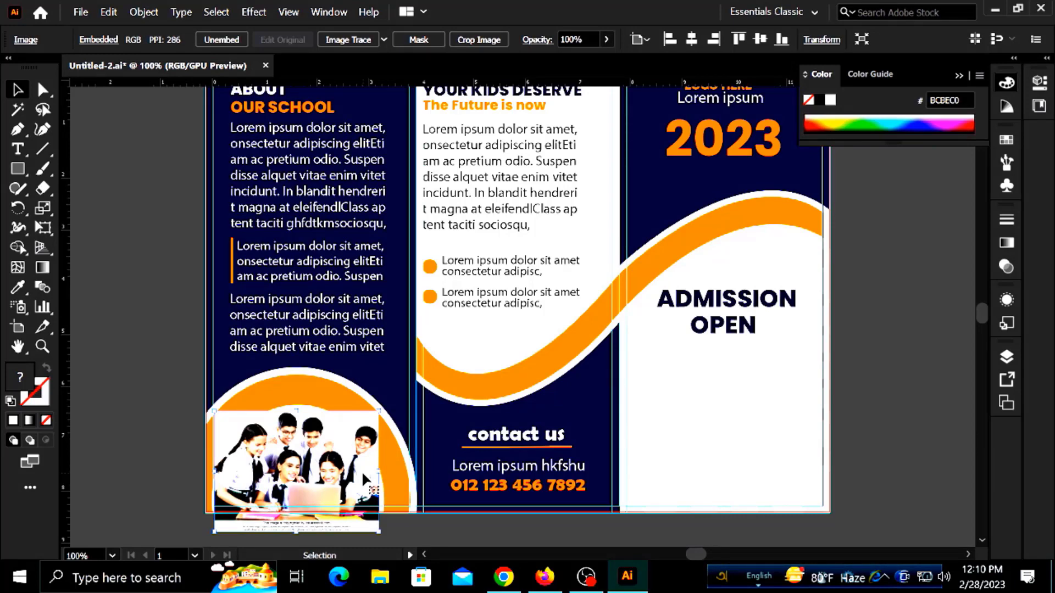
Step: Clip the students' group photo to the inner half-ellipse of the rings with a clipping mask
left_click(337, 437, "shift")
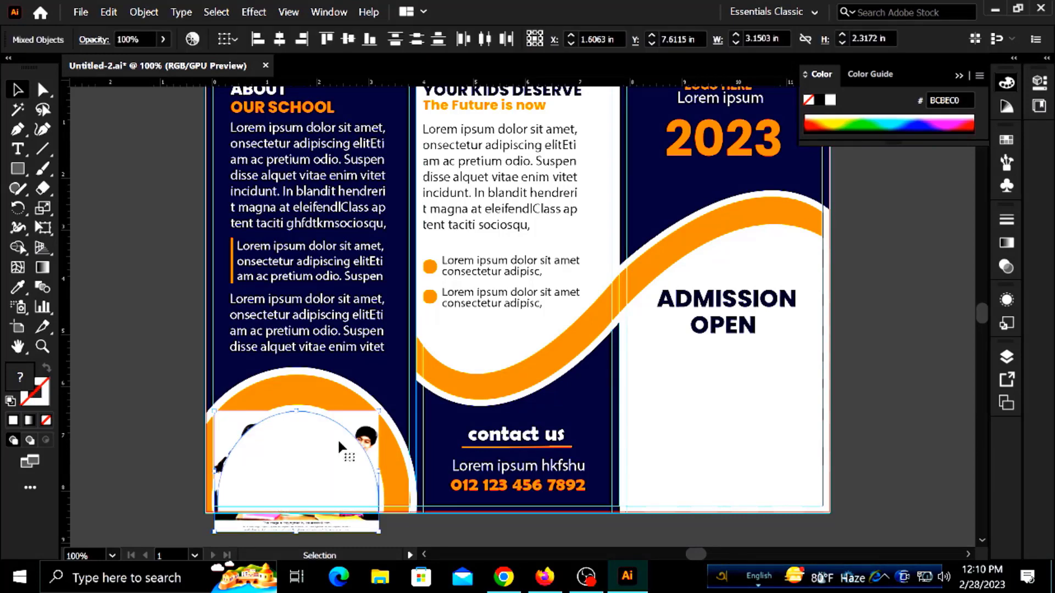
right_click(326, 443)
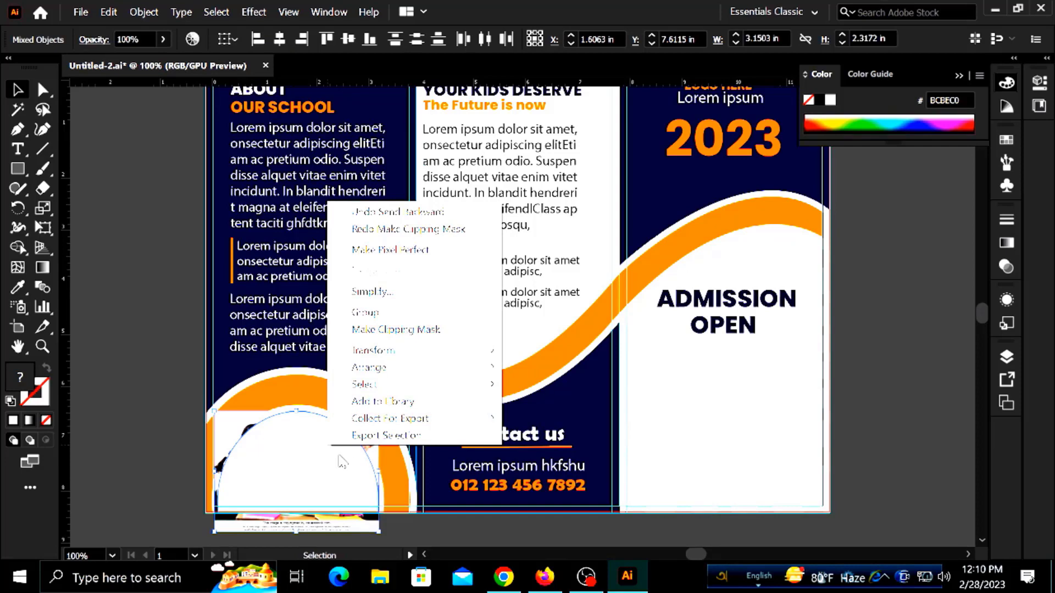
left_click(235, 423)
left_click(235, 424)
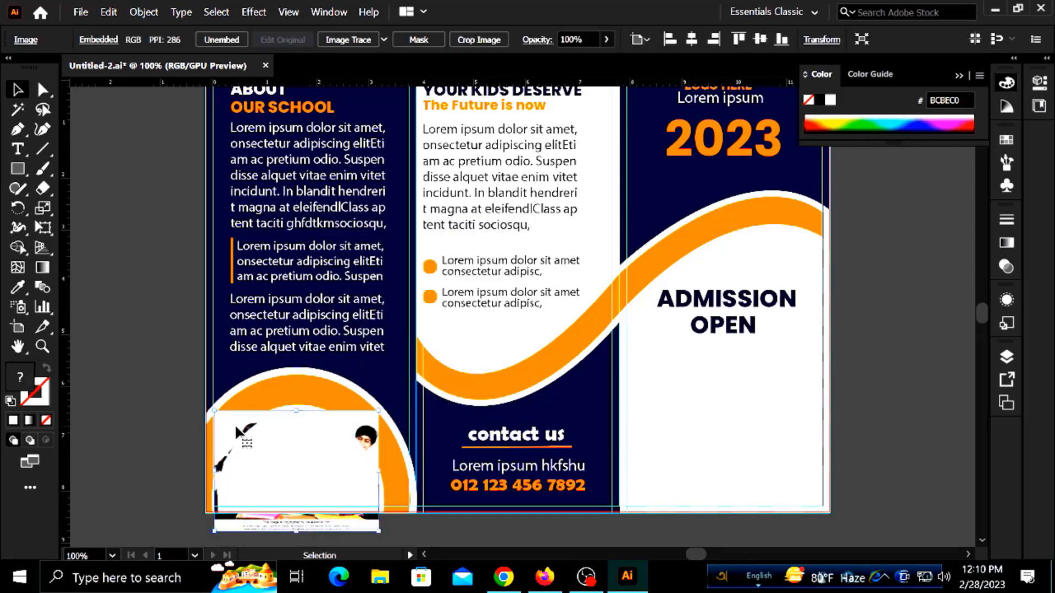
left_click(292, 452, "shift")
right_click(292, 453)
left_click(352, 339)
left_click(132, 374)
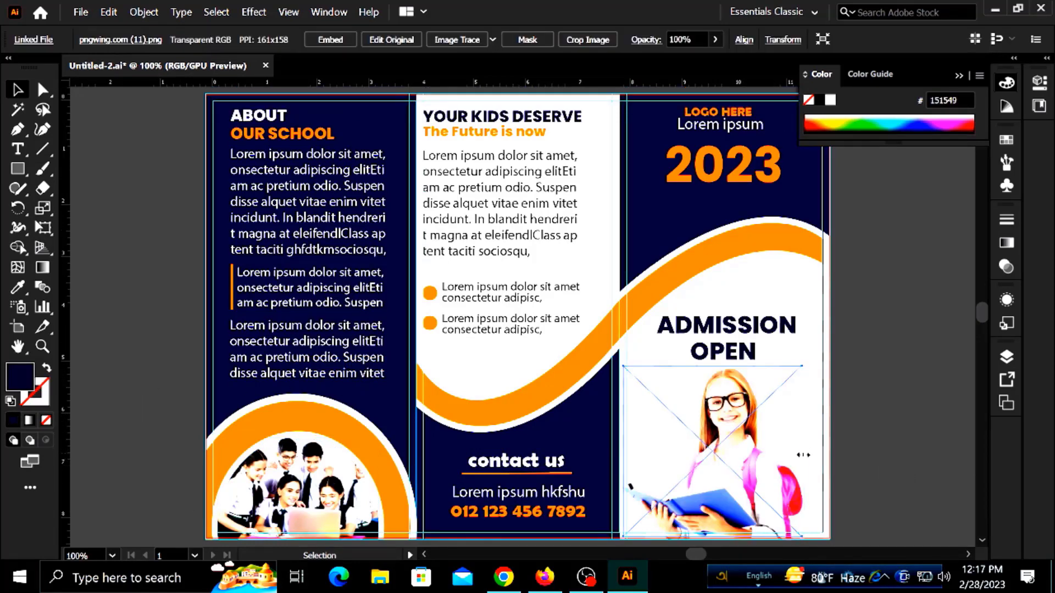
Step: Duplicate the brochure artboard with all its artwork beside the original
left_click(872, 461)
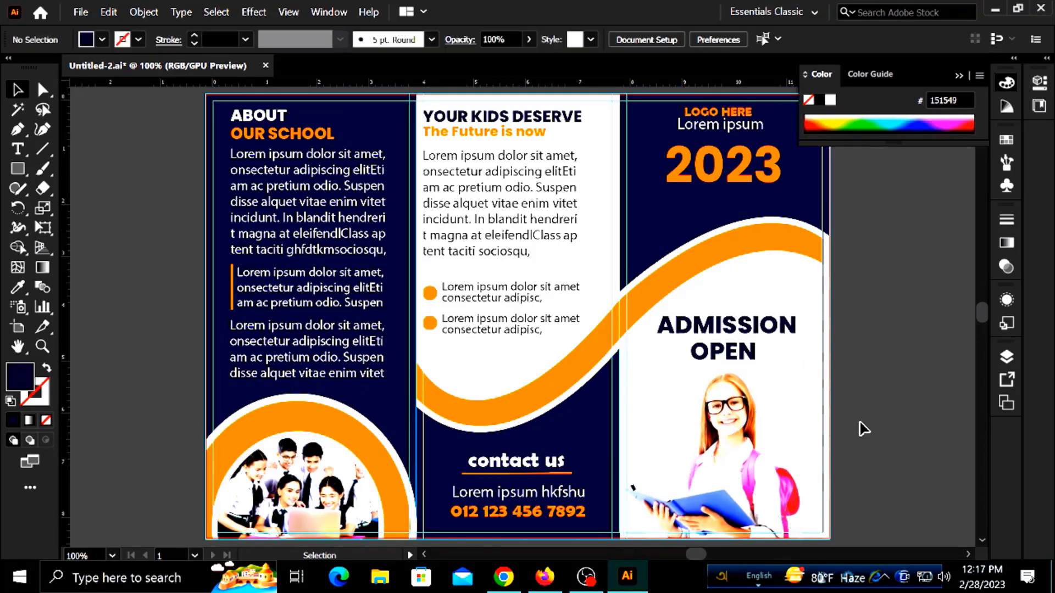
scroll(918, 400, "down", 1)
scroll(918, 400, "down", 2)
key("h")
left_click_drag(707, 285, 358, 347)
key("shift+o")
left_click_drag(331, 288, 770, 290)
Step: On the duplicate artboard, lower the ABOUT OUR SCHOOL text block and move its closing paragraph up directly beneath the first one
key("h")
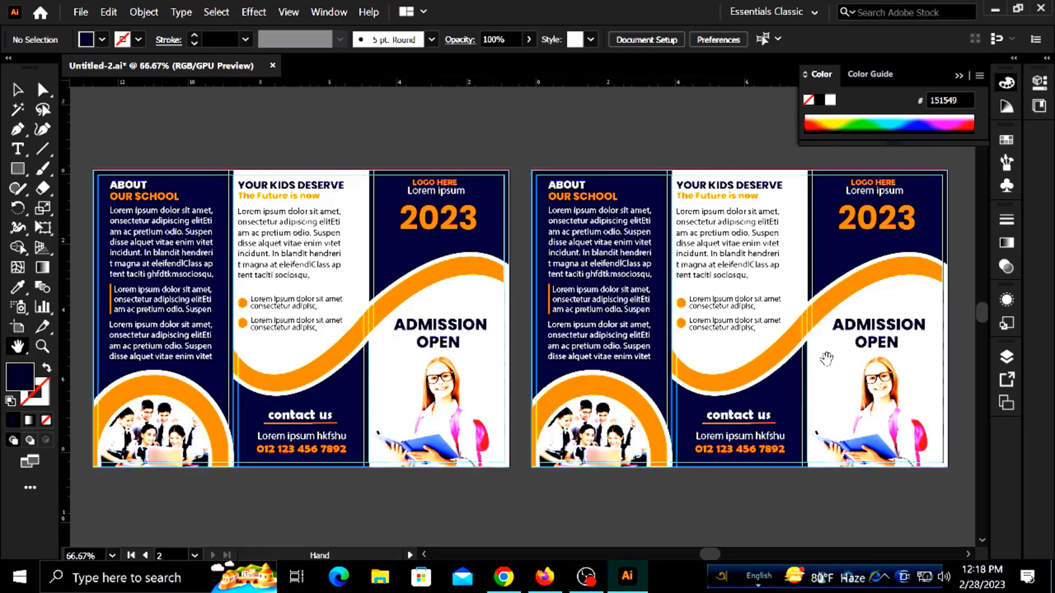
left_click_drag(827, 359, 607, 365)
scroll(761, 395, "up", 1)
left_click_drag(169, 423, 333, 396)
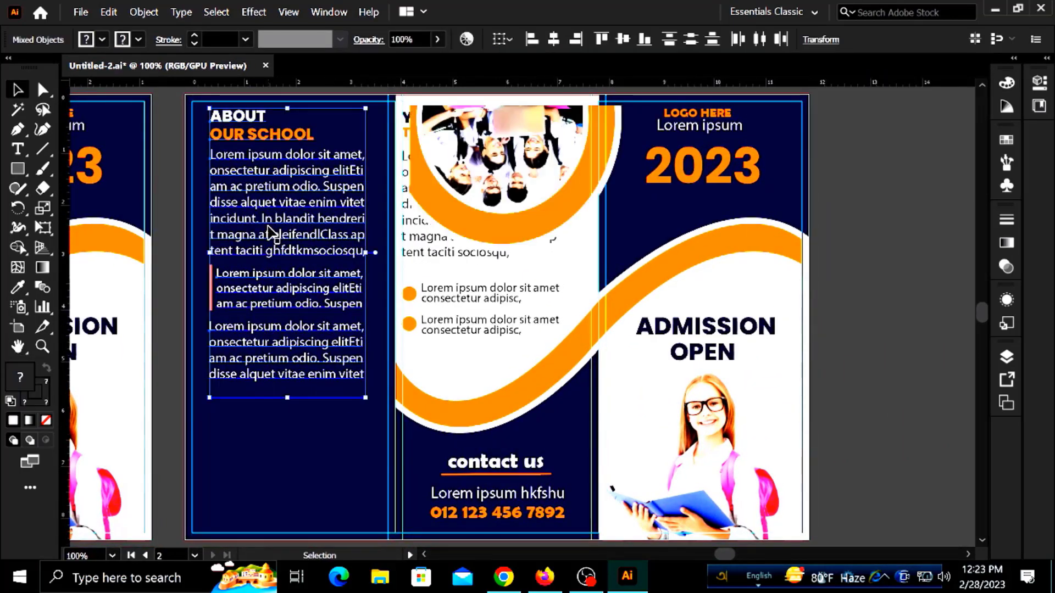
left_click_drag(268, 208, 265, 342)
left_click(277, 484)
left_click_drag(277, 483, 276, 422)
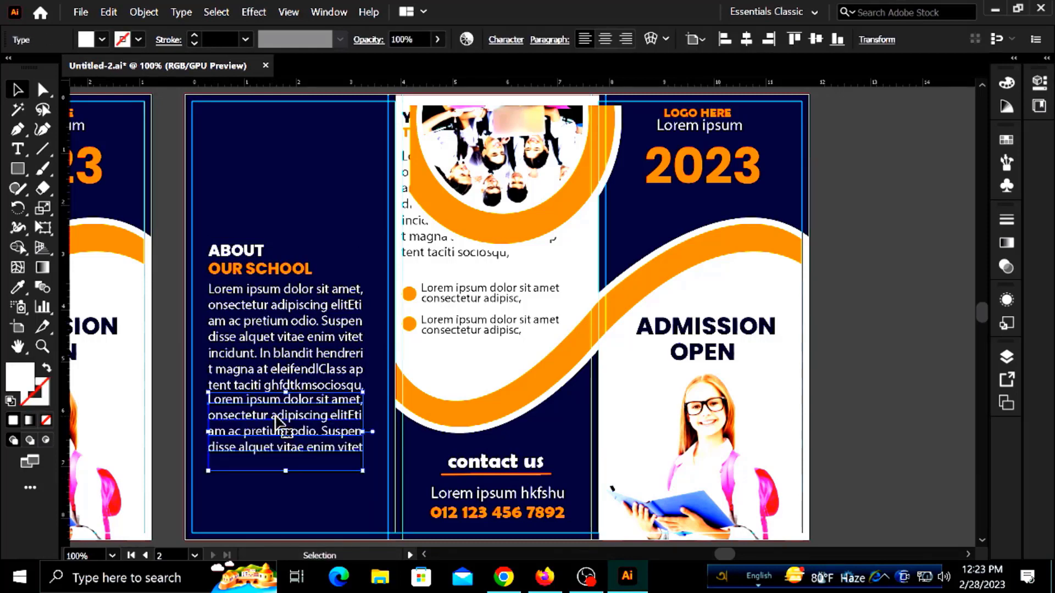
Step: Shift the ABOUT OUR SCHOOL headings and both paragraphs together slightly further down the left panel
left_click(275, 405)
left_click(245, 270, "shift")
left_click(244, 252, "shift")
left_click_drag(256, 341, 255, 366)
left_click(164, 260)
Step: Move the upside-down ring group with its photo to the upper edge of the left panel
left_click_drag(525, 217, 300, 197)
left_click(173, 174)
left_click(233, 207)
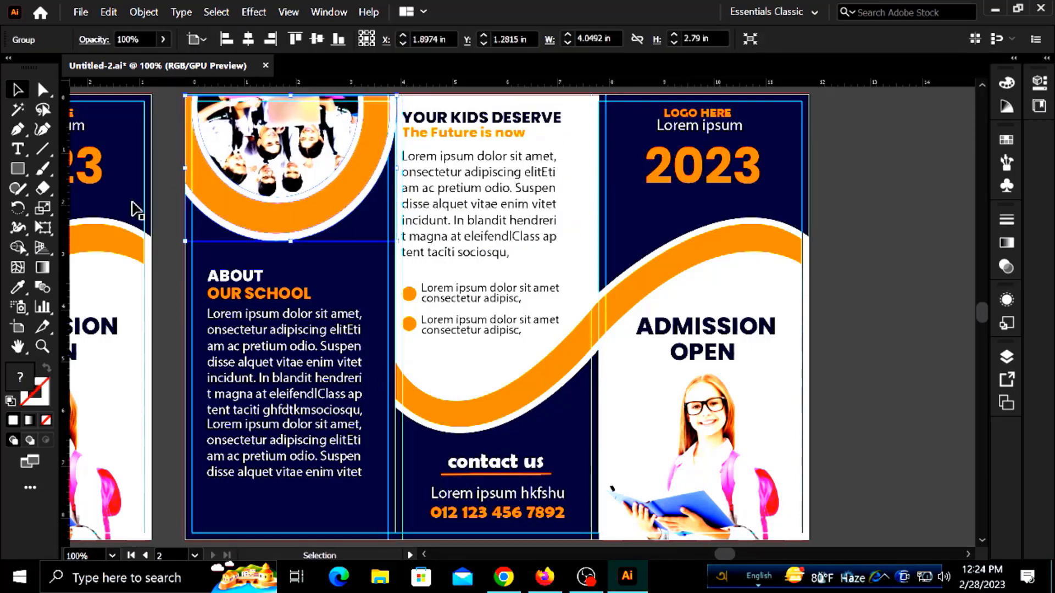
left_click(179, 201)
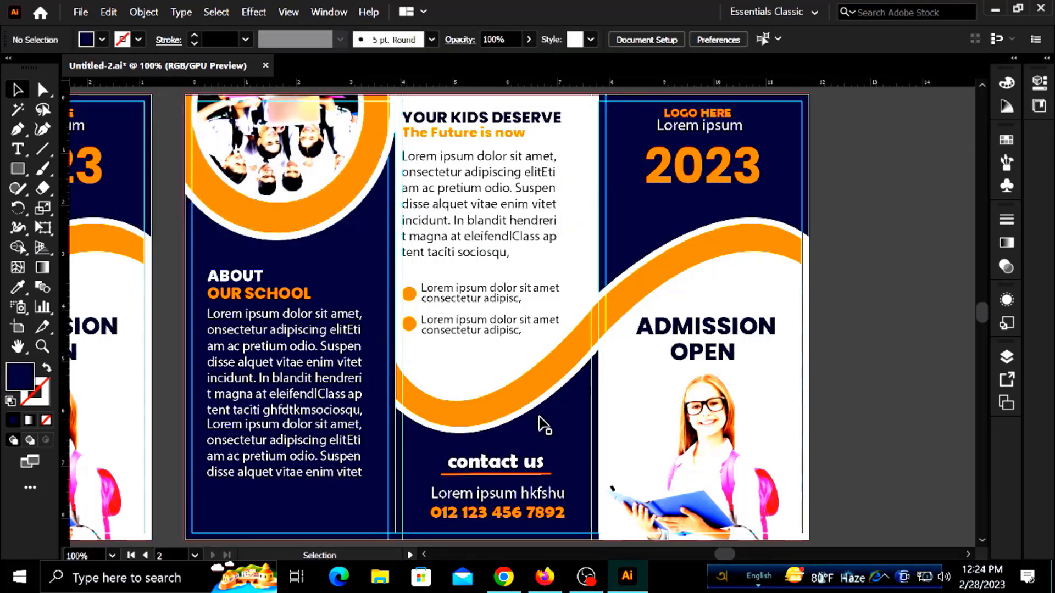
Step: Ungroup the ring decoration and delete the students' group photo inside it
left_click(287, 165)
key("ctrl+shift+g")
left_click(288, 148)
key("Delete")
Step: Narrow the empty half-ellipse inside the orange ring slightly and give it a light fill
left_click(288, 147)
left_click_drag(364, 150, 356, 150)
left_click(102, 40)
left_click(43, 64)
key("ctrl+z")
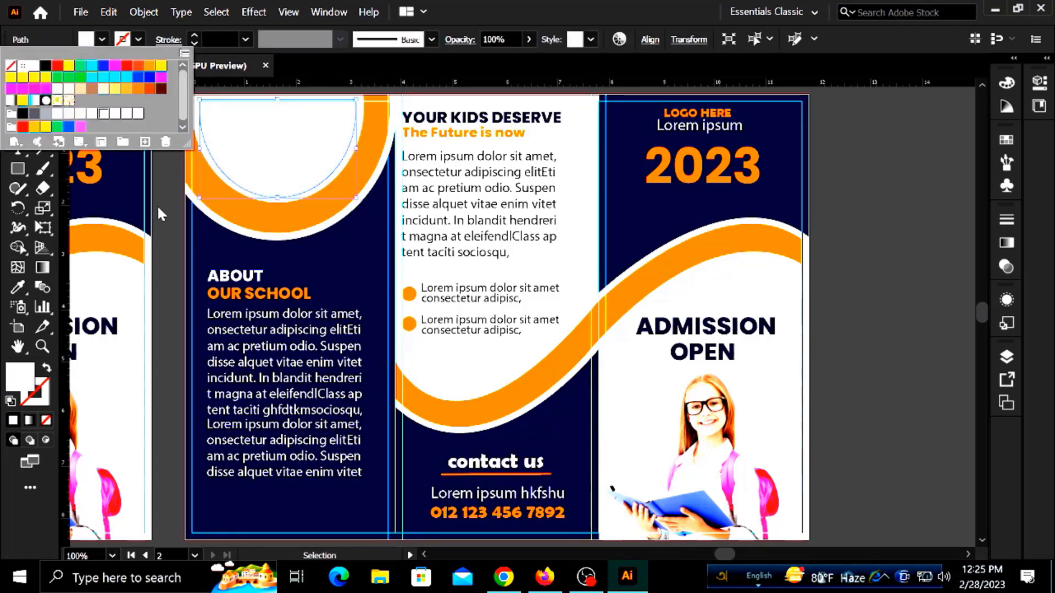
Step: Nudge the half-ellipse inside the orange ring upward past the page's upper edge
left_click(325, 122)
key("Up")
key("Up")
key("Up")
key("Up")
key("Up")
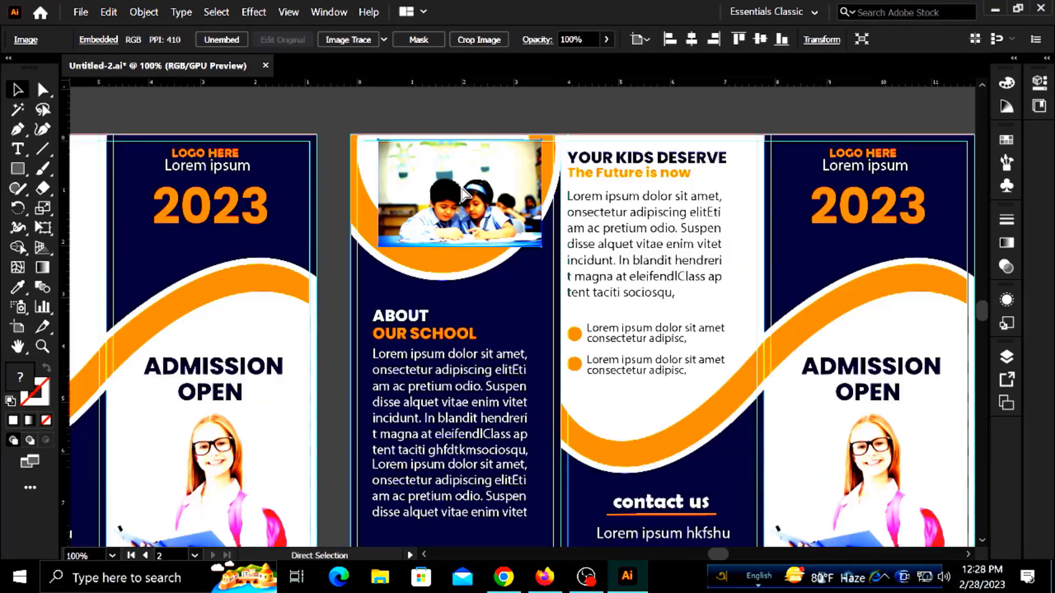
Step: Send the classroom photo behind the half-ellipse and clip it to that shape with a clipping mask
key("ctrl+[")
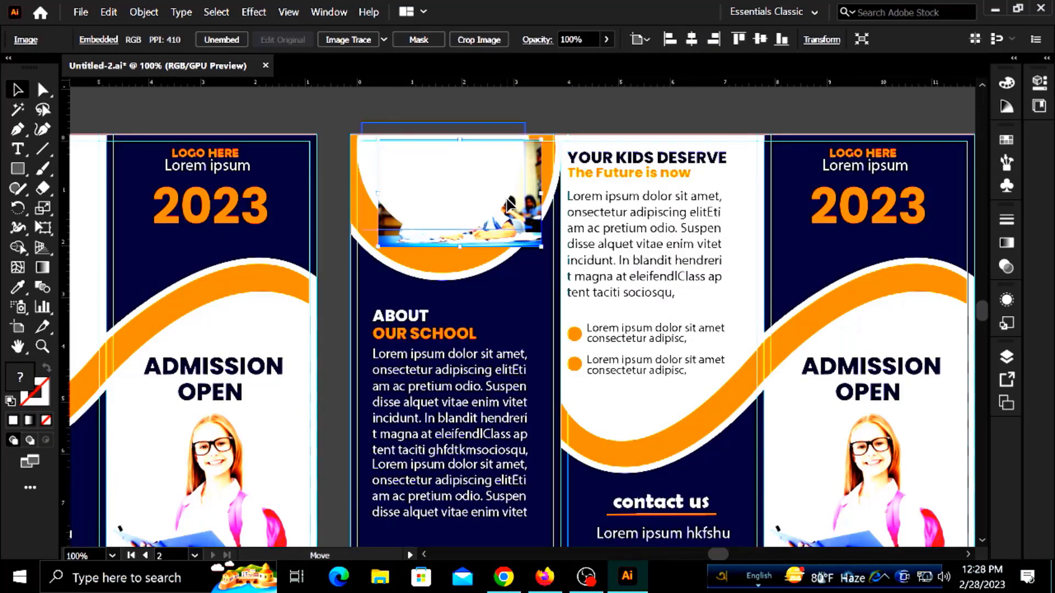
left_click(445, 162, "shift")
right_click(445, 164)
left_click(494, 278)
left_click(572, 114)
scroll(667, 256, "down", 2)
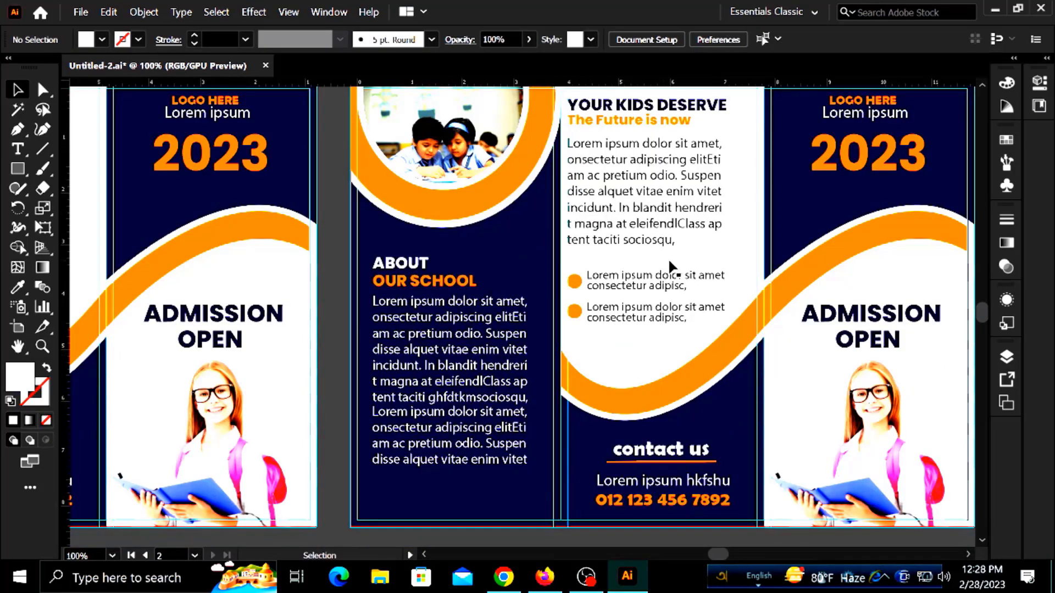
Step: Delete the middle panel's white area, headings, paragraphs and orange bullets on the duplicate artboard
left_click(639, 351)
key("Delete")
left_click(623, 120)
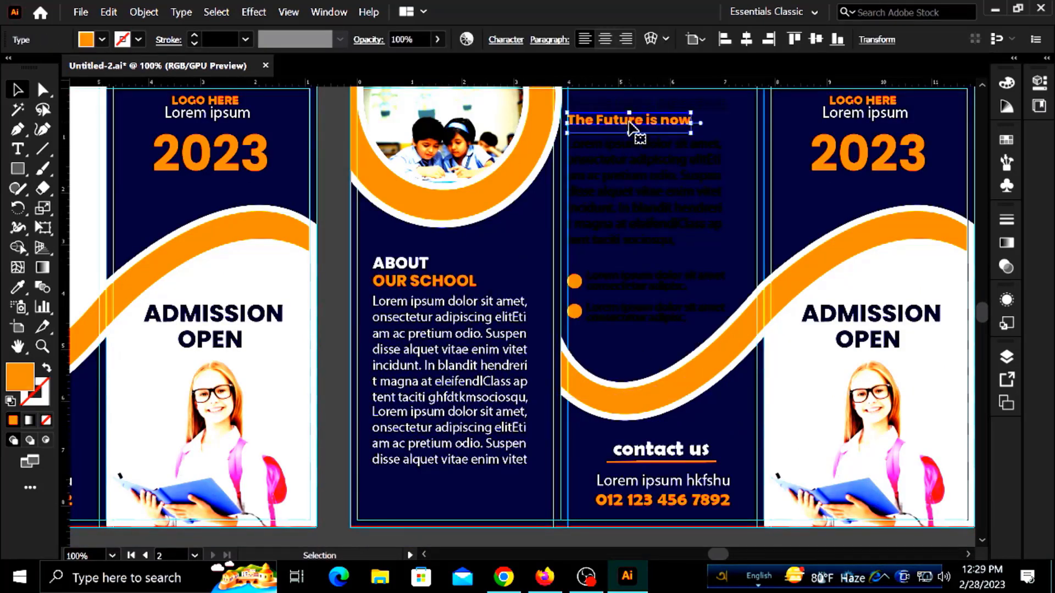
key("Delete")
left_click(624, 147)
left_click(626, 174)
key("Delete")
left_click(577, 284)
key("Delete")
left_click(575, 314)
key("Delete")
Step: Reflect the orange wave horizontally so it descends from the middle panel towards the right one
left_click(575, 314)
left_click(18, 287)
key("v")
left_click(787, 217)
right_click(731, 322)
left_click(687, 265)
left_click(532, 391)
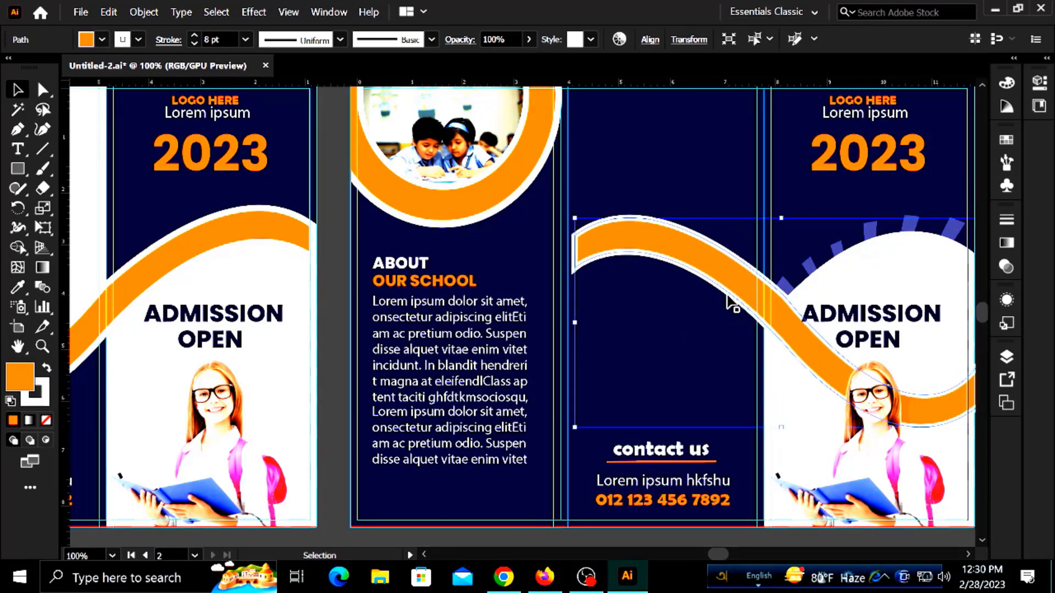
Step: Position the mirrored wave across the middle and right panels, nudging it downward
left_click_drag(735, 302, 670, 313)
key("Down")
key("Down")
key("Down")
key("Down")
key("Down")
key("Down")
key("Down")
key("Down")
key("Down")
key("Down")
key("Down")
key("Down")
key("Down")
key("Down")
key("Down")
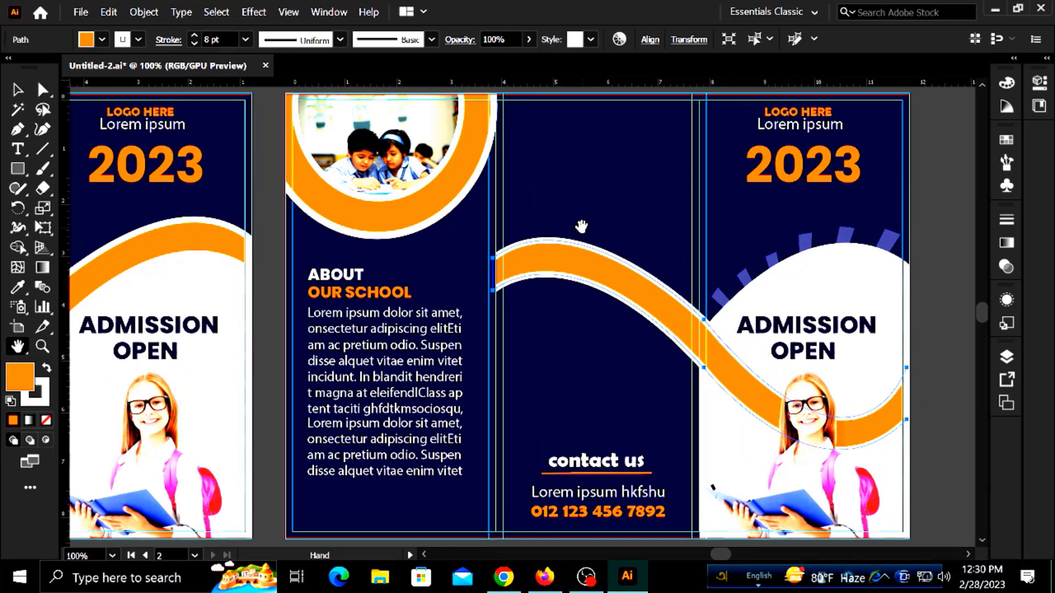
key("Down")
key("Down")
key("Down")
key("Down")
key("Down")
key("Down")
key("Down")
key("Down")
key("Down")
key("Down")
key("Down")
key("Down")
key("Down")
key("Down")
Step: Delete the logo text, the 2023 heading and the purple bars from the right panel of the duplicate
left_click(18, 90)
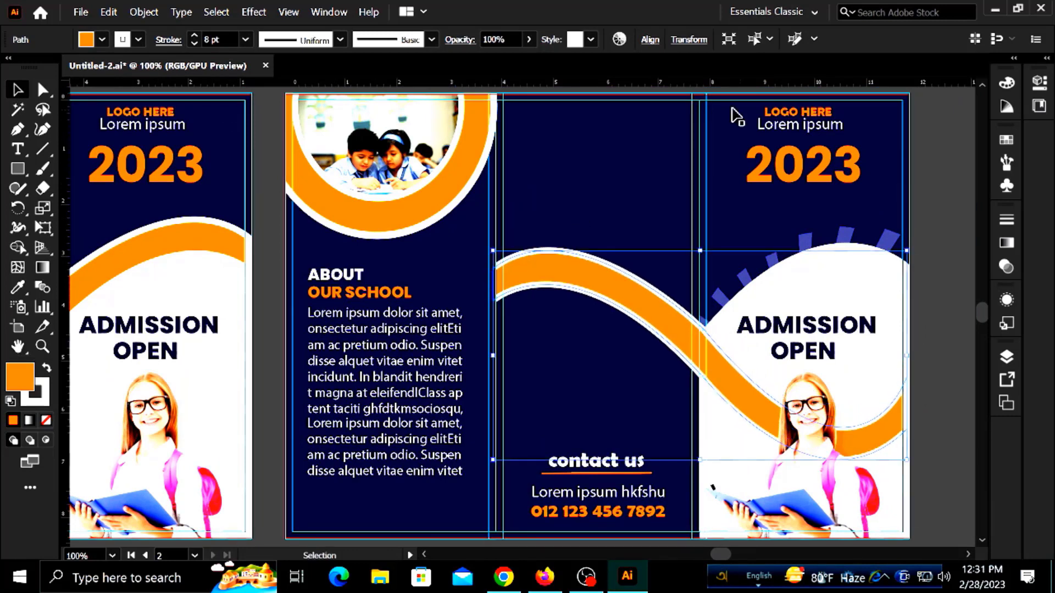
left_click(798, 123)
key("Delete")
left_click(795, 177)
key("Delete")
left_click(727, 332)
key("Delete")
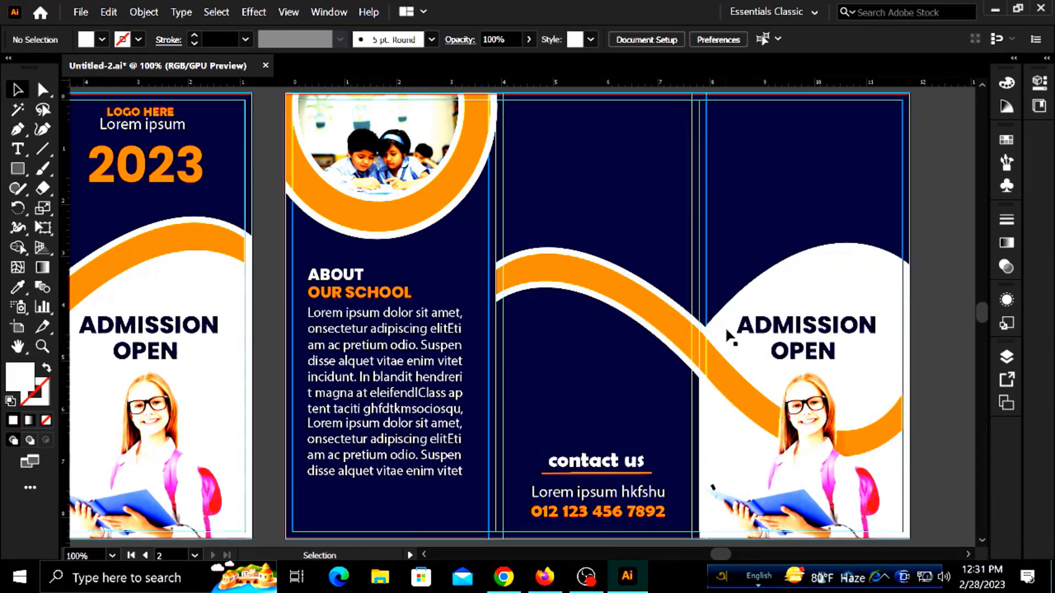
Step: Delete the ADMISSION OPEN heading, the schoolgirl picture, the white area and the contact details from the duplicate
left_click(796, 330)
key("Delete")
left_click(807, 402)
key("Delete")
left_click(808, 403)
key("Delete")
left_click(597, 461)
key("Delete")
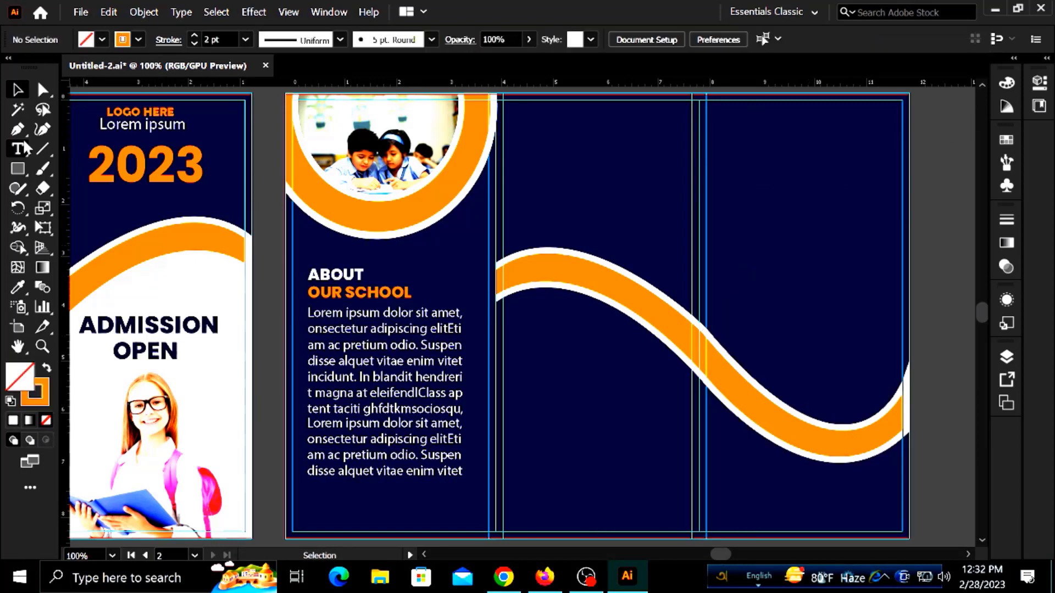
Step: Outline the area beneath the wave with the Pen tool, without a stroke, along the lower and outer page edges
key("p")
left_click(493, 279)
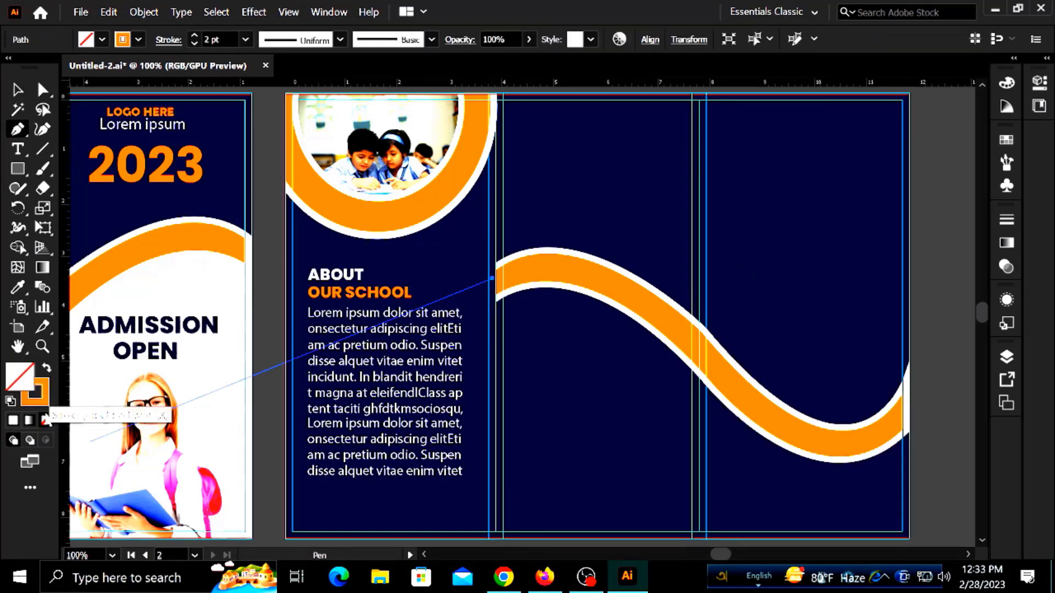
left_click(46, 420)
left_click(492, 538)
left_click(910, 538)
left_click(910, 415)
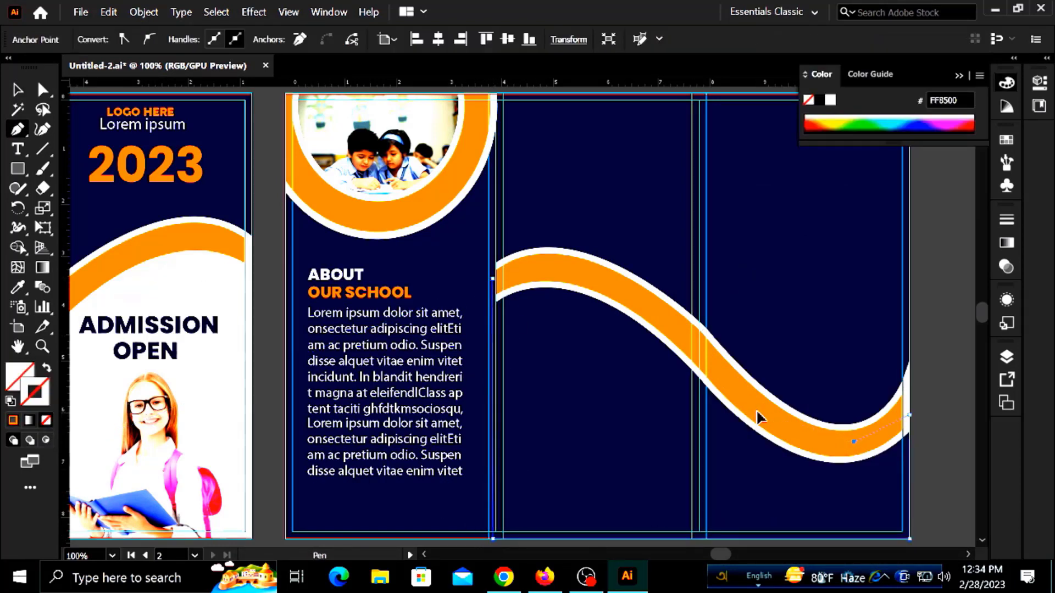
Step: Fill the outlined area beneath the wave with white, keeping it without a stroke
key("x")
left_click(13, 421)
key("v")
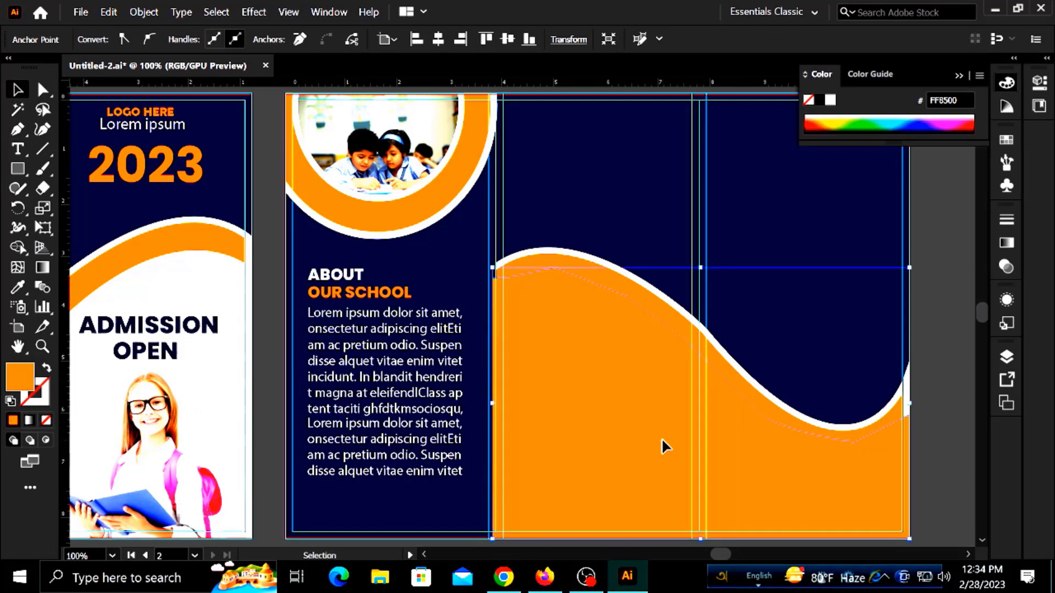
left_click(102, 40)
left_click(104, 113)
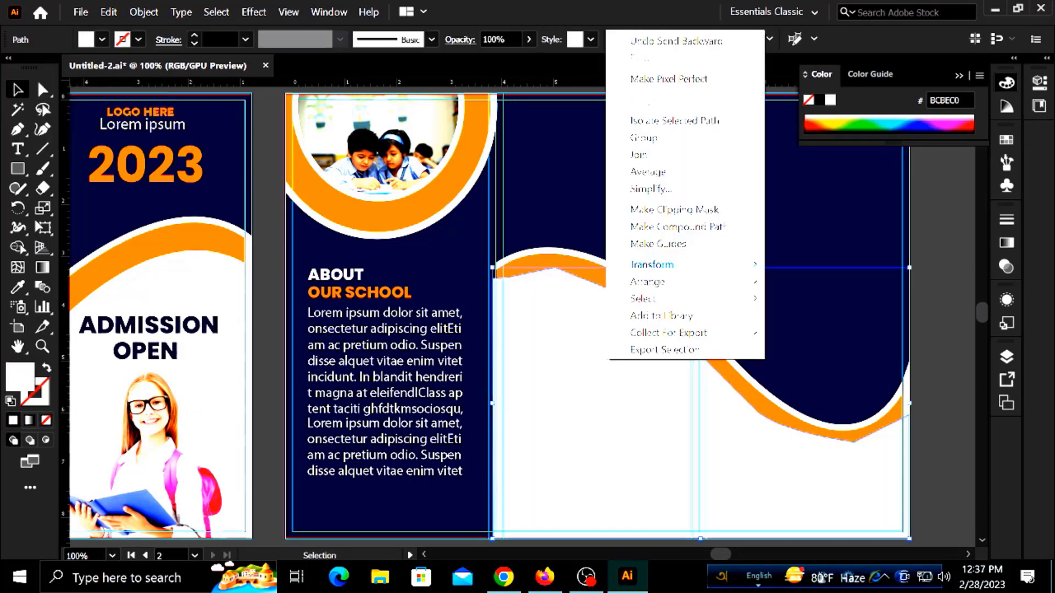
Step: Send the white area backward until it lies behind the orange wave
mouse_move(649, 280)
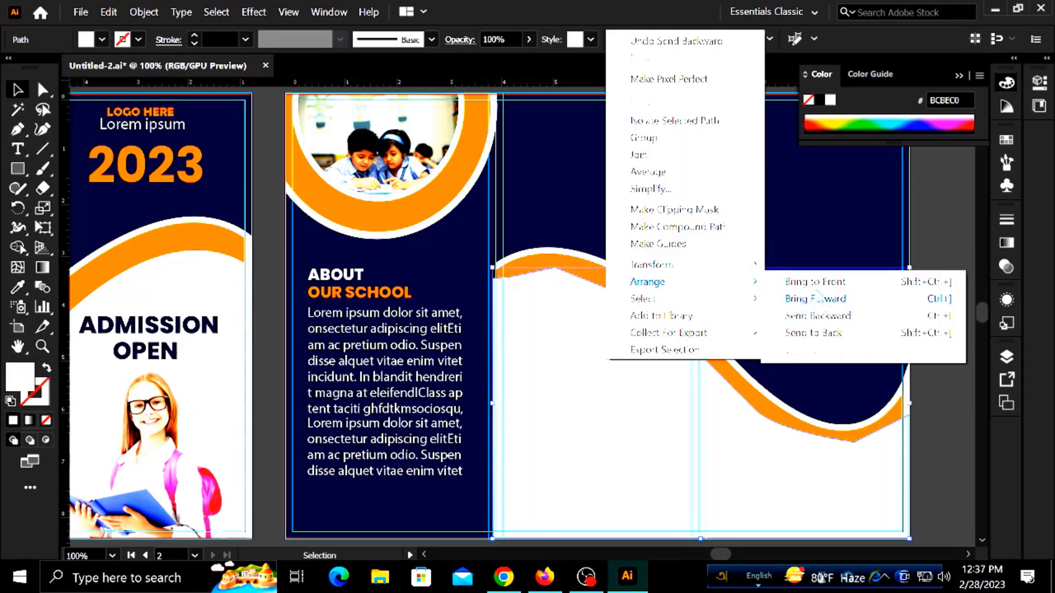
left_click(829, 317)
right_click(554, 343)
mouse_move(595, 482)
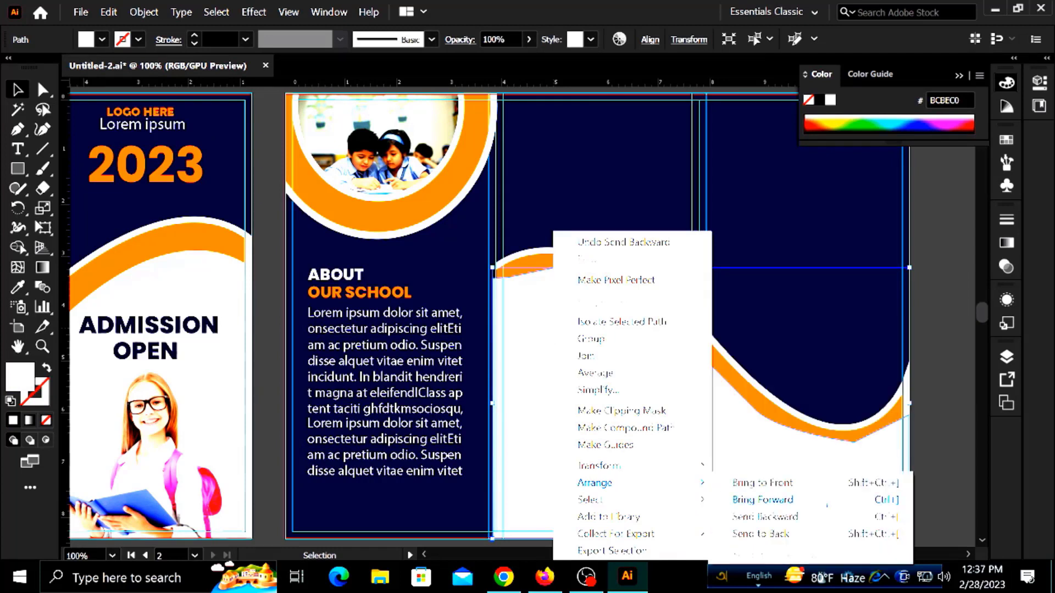
left_click(765, 517)
key("a")
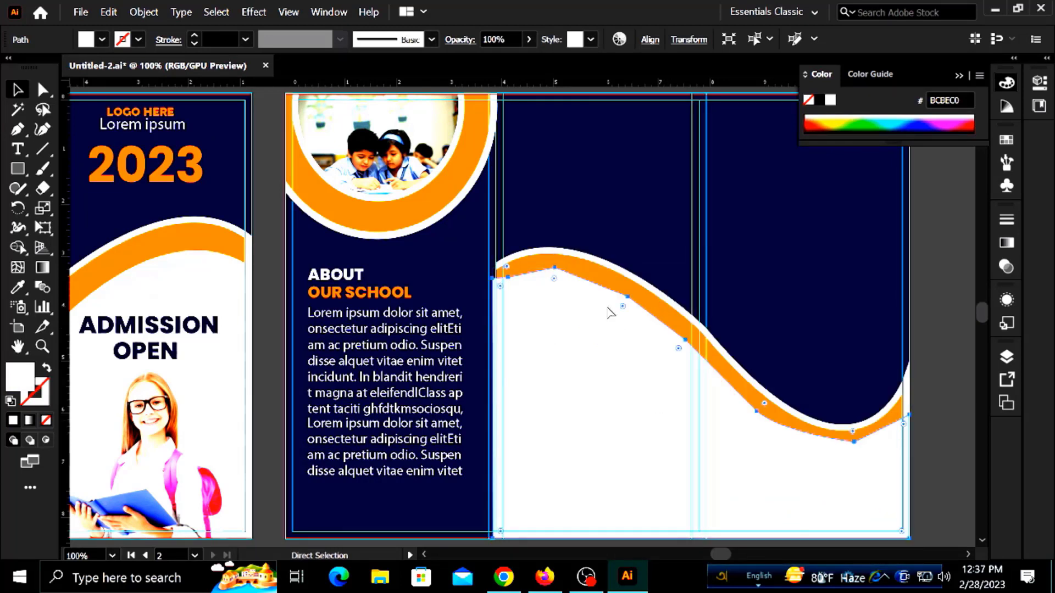
key("v")
left_click(606, 304)
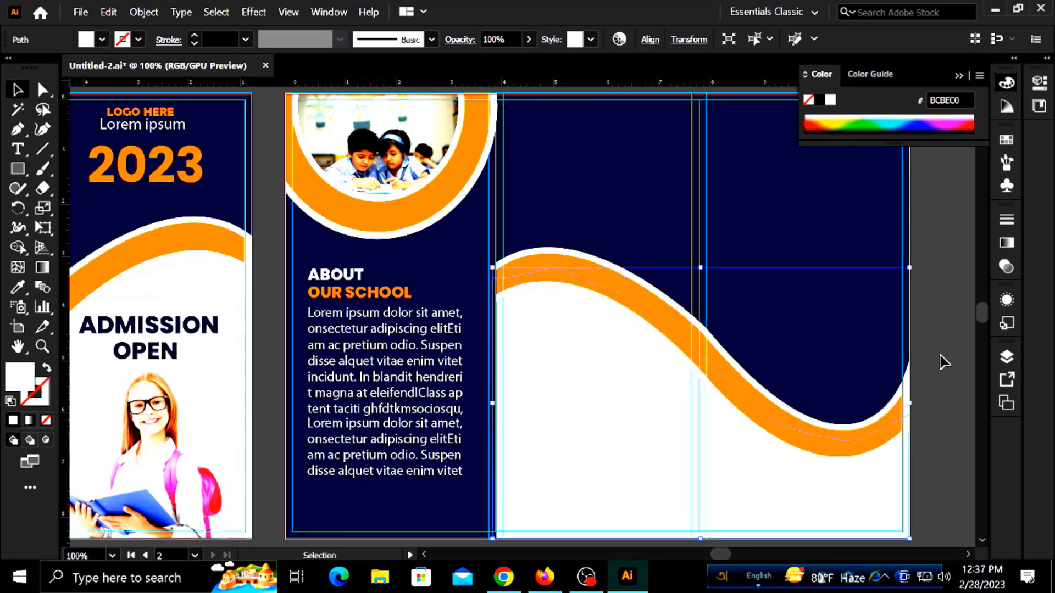
left_click(942, 368)
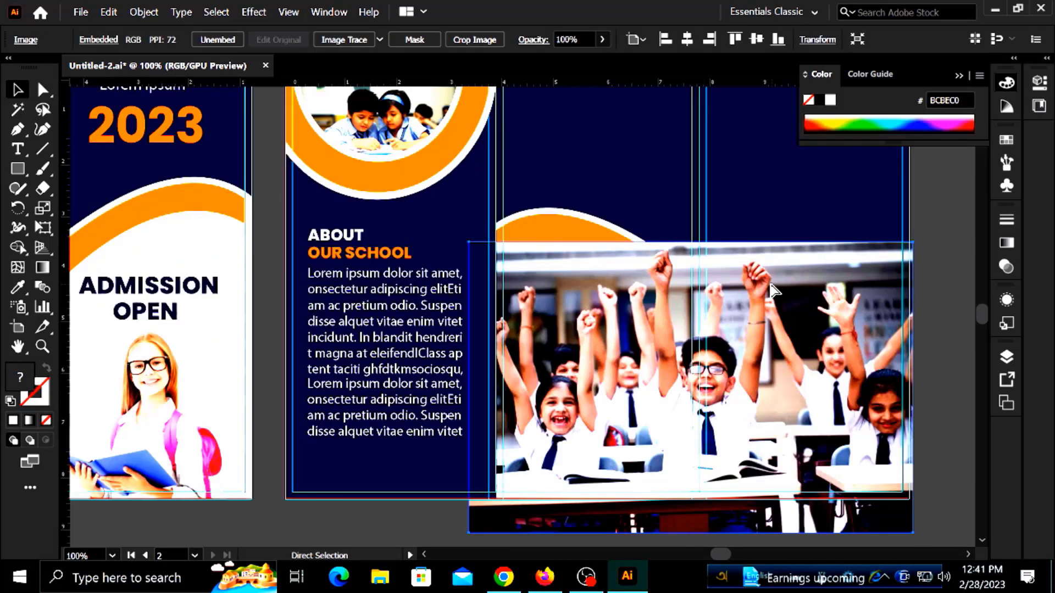
Step: Send the cheering students photo behind the white area and mask it to that shape with a clipping mask
key("ctrl+[")
key("ctrl+[")
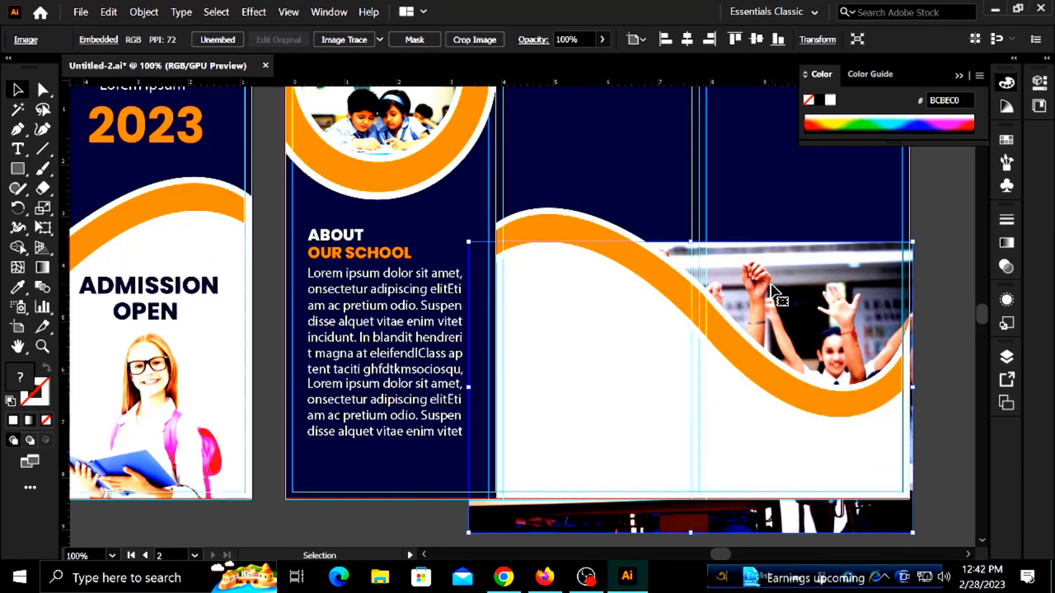
key("ctrl+]")
key("ctrl+[")
right_click(593, 381)
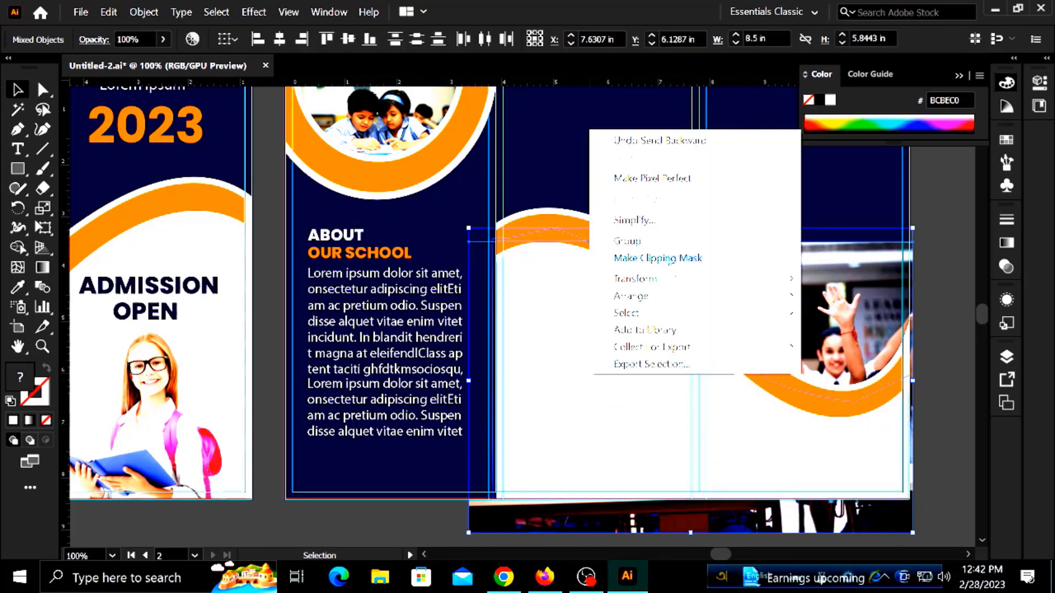
left_click(668, 256)
left_click(955, 337)
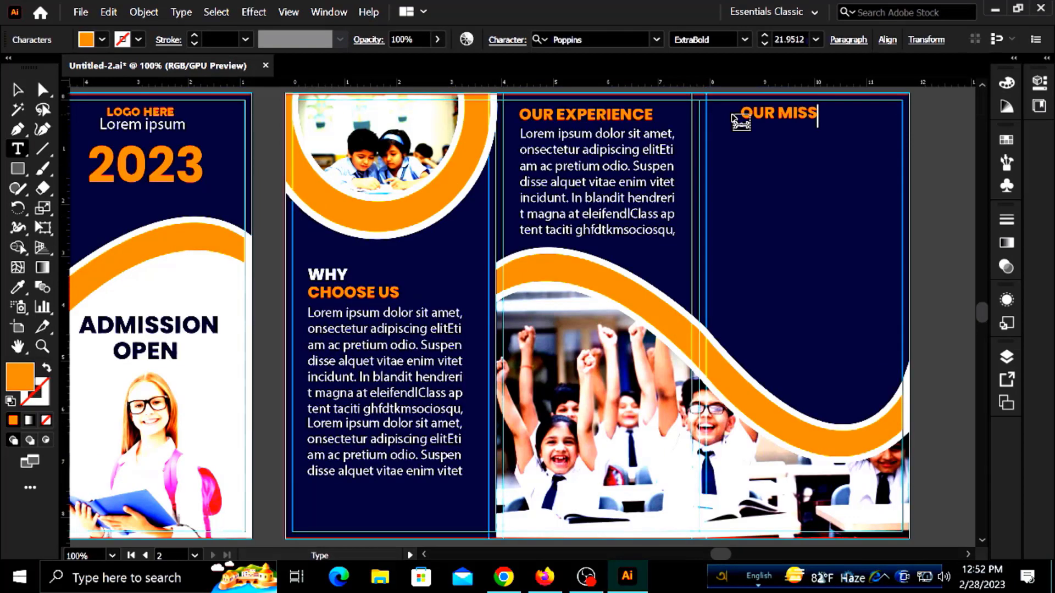
Step: Complete the OUR MISSION heading at the top of the brochure's right panel
type("N")
key("Escape")
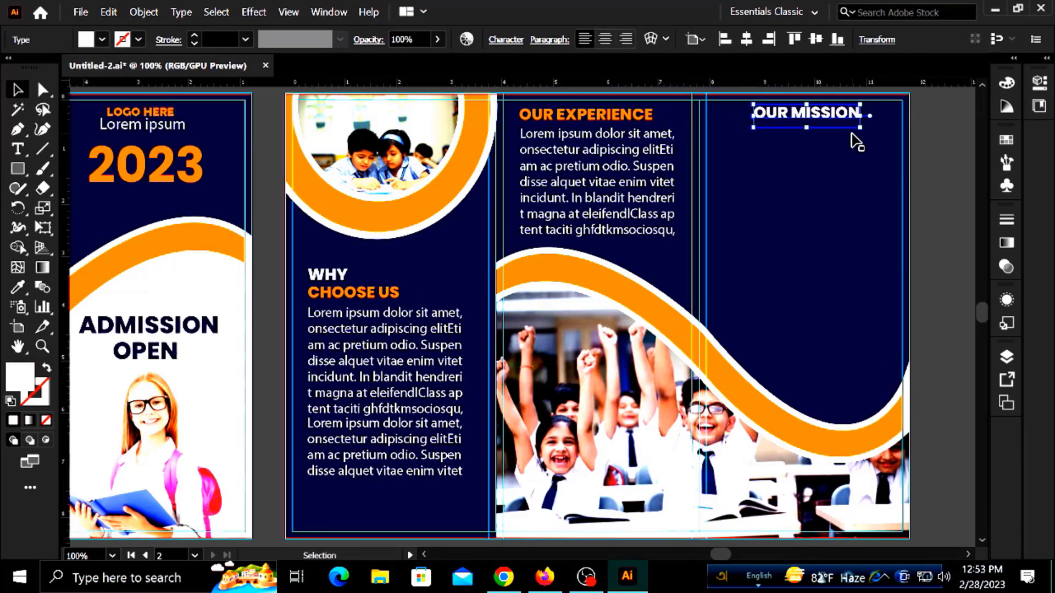
left_click(946, 136)
Step: Draw a small white circle under the OUR MISSION heading and repeat it downward into a column of five
key("l")
mouse_move(724, 135)
left_mouse_down()
mouse_move(748, 171)
mouse_move(739, 150)
left_mouse_up()
left_click_drag(724, 135, 729, 188)
key("ctrl+d")
key("ctrl+d")
key("ctrl+d")
left_click(18, 89)
left_click(275, 132)
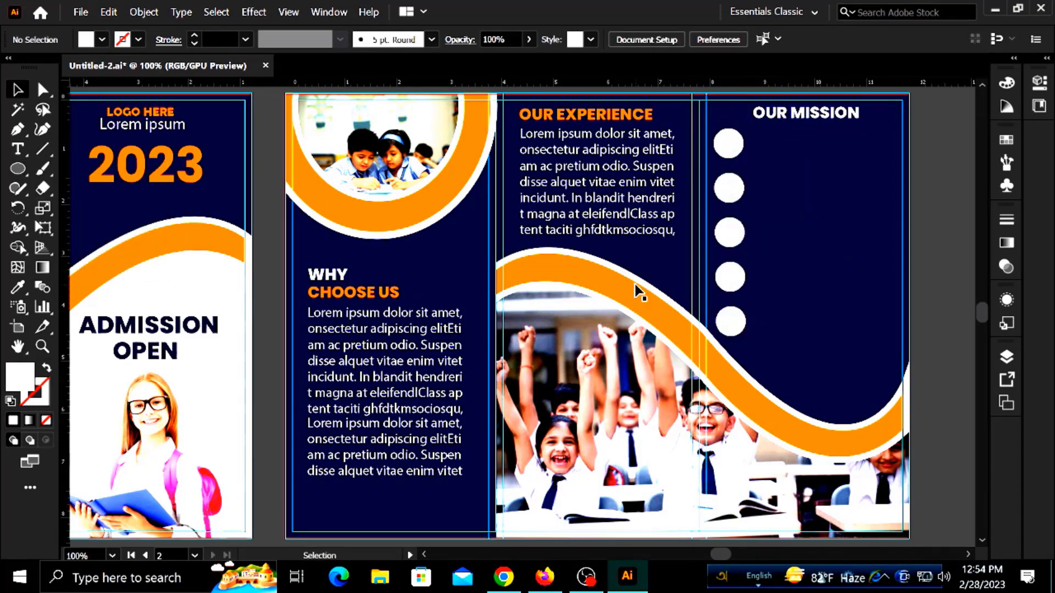
Step: Delete the lowest circle from the column under the OUR MISSION heading
left_click(737, 333)
key("Delete")
left_click_drag(730, 275, 808, 217)
left_click(749, 349)
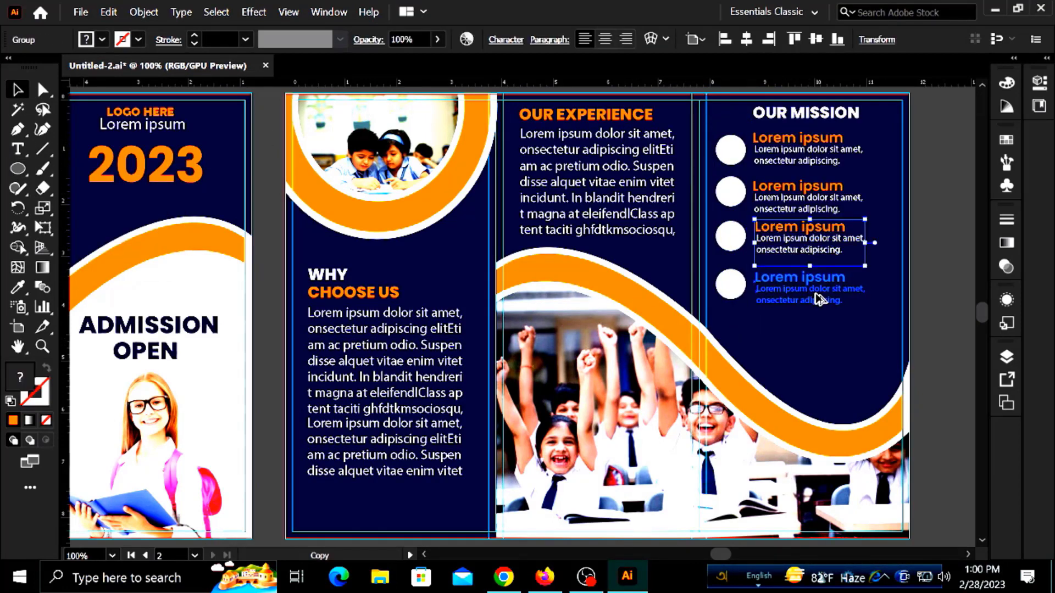
Step: Copy the Lorem ipsum text block beside the fourth circle and align the four text blocks in a column
left_click_drag(819, 299, 819, 298)
left_click_drag(885, 319, 813, 144)
left_click(884, 40)
left_click(750, 85)
left_click(752, 133)
left_click(841, 244)
left_click(935, 194)
Step: Select the white circles beside the OUR MISSION text blocks
left_click(731, 150)
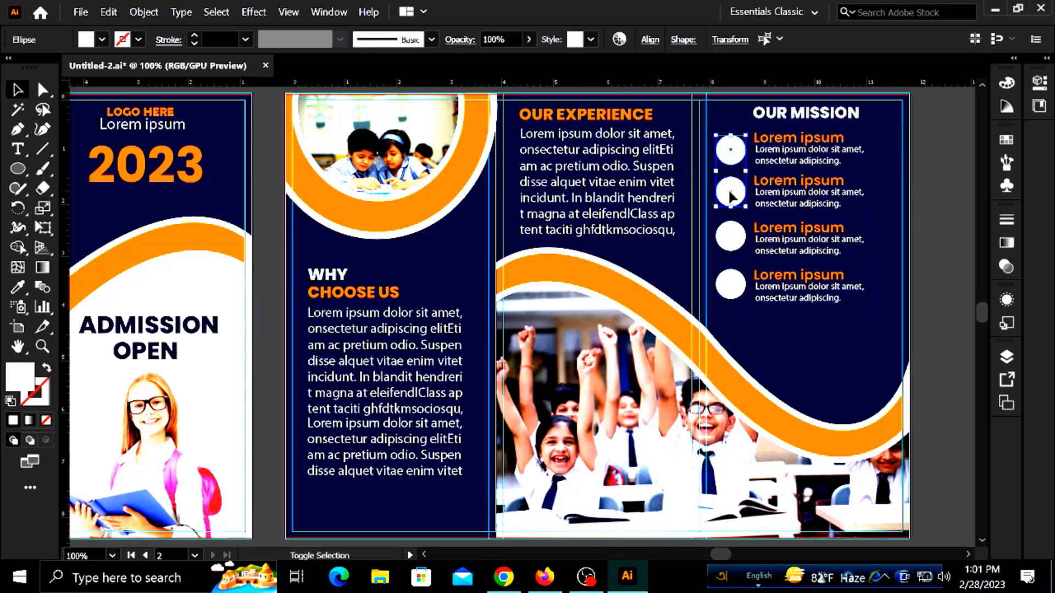